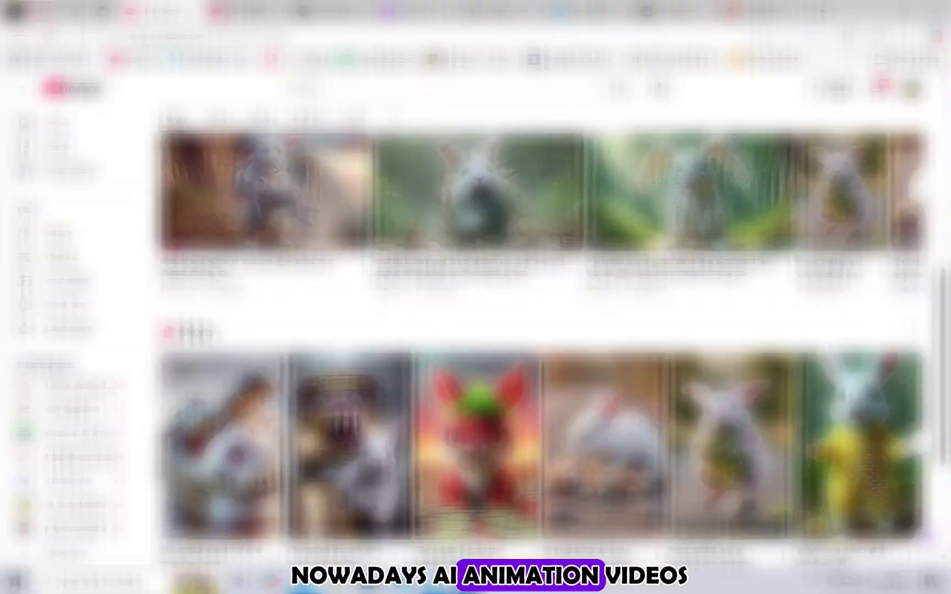
# Step: Look over the Rabbit's Journey channel page and play its video "Rabbit helps kitten in accident" with the sound muted
pyautogui.scroll(8, 460, 294)
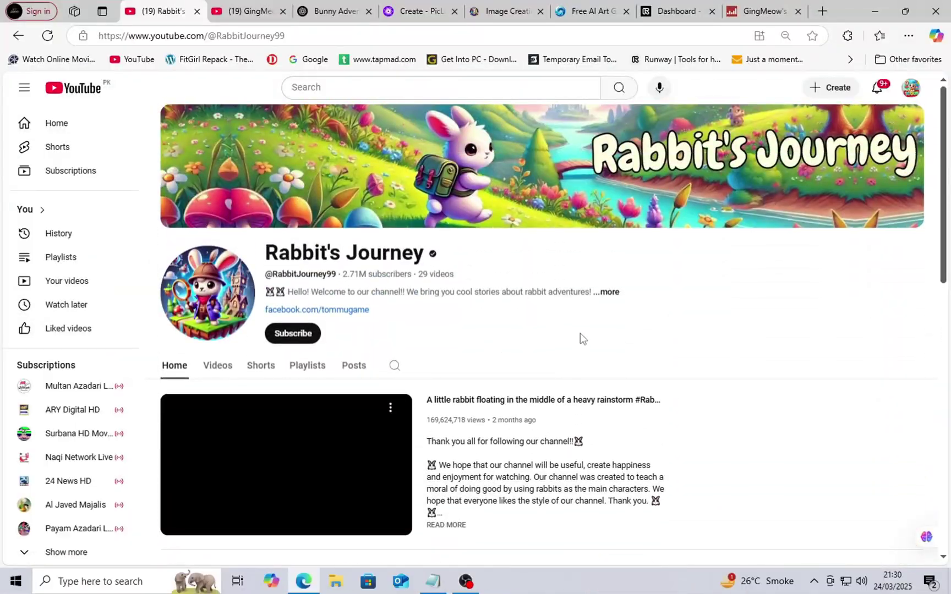
pyautogui.scroll(-8, 581, 336)
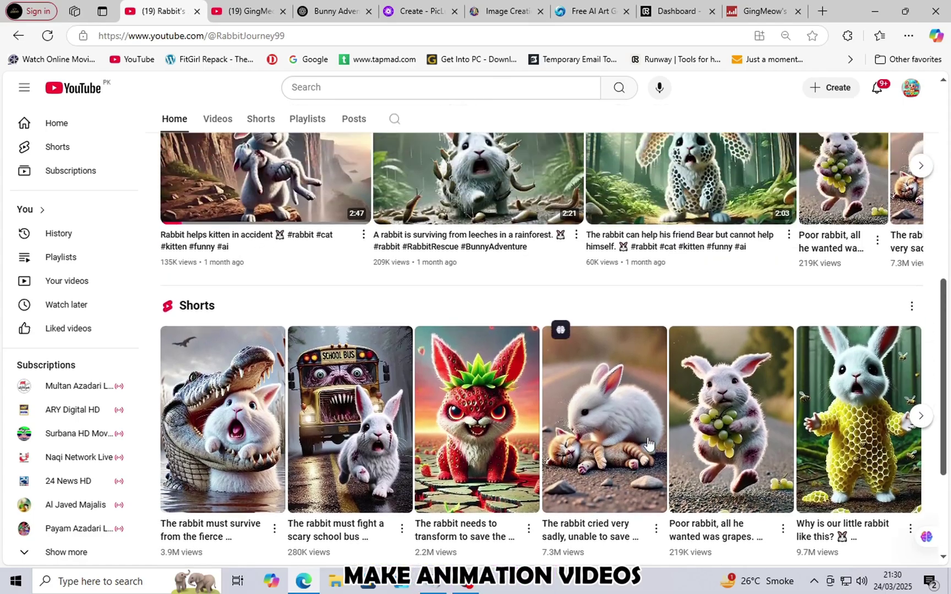
pyautogui.scroll(1, 649, 443)
pyautogui.scroll(3, 445, 304)
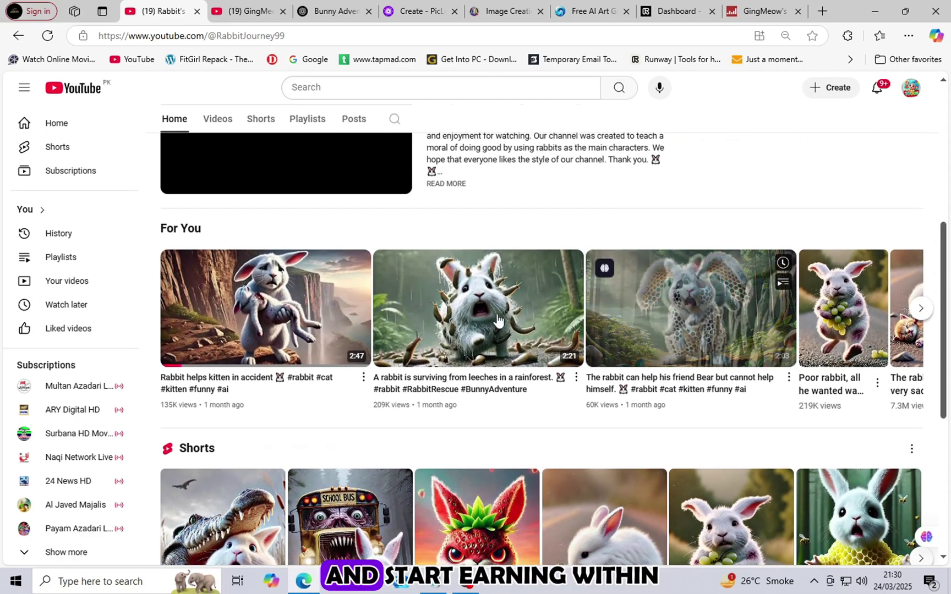
pyautogui.click(297, 314)
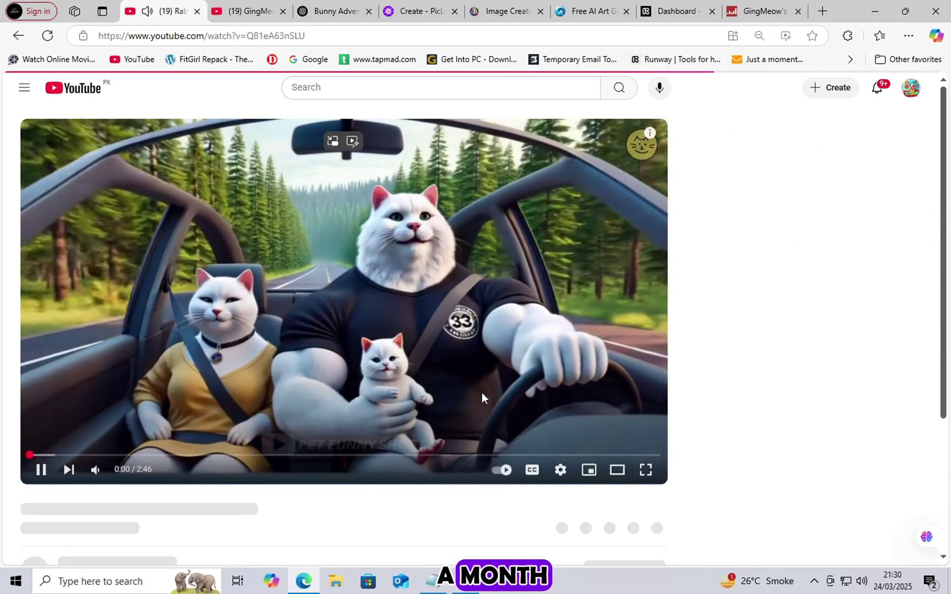
pyautogui.click(95, 469)
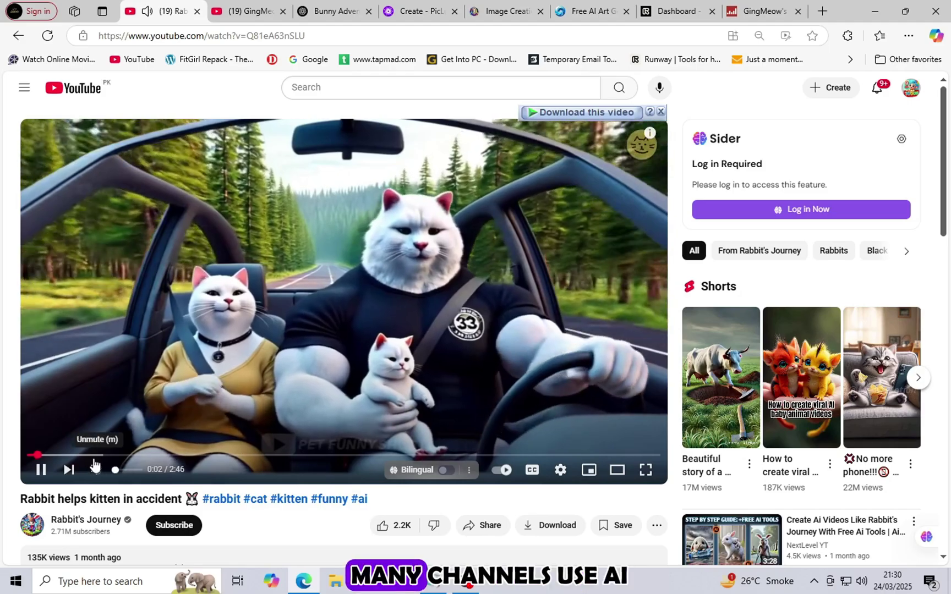
pyautogui.scroll(-5, 628, 521)
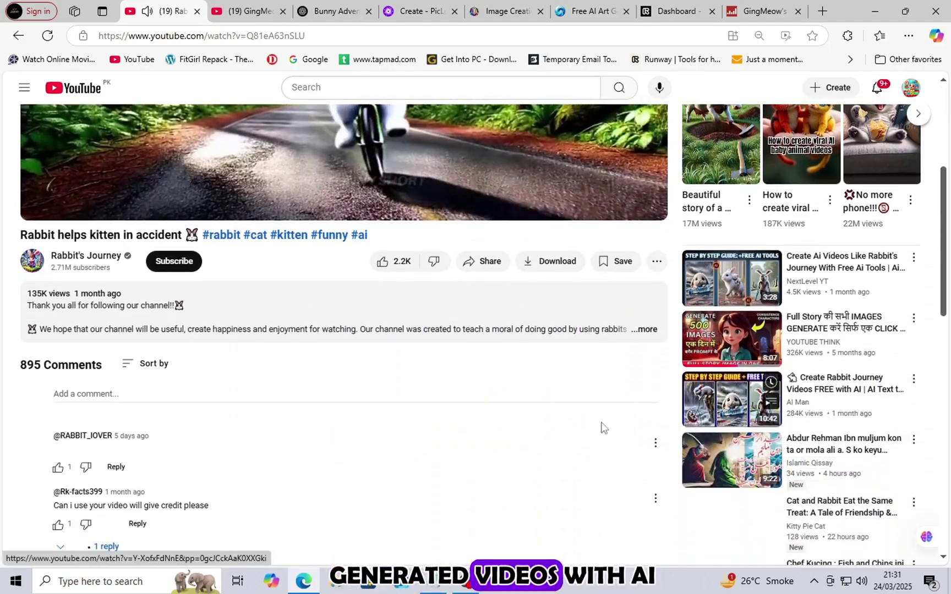
pyautogui.scroll(5, 731, 428)
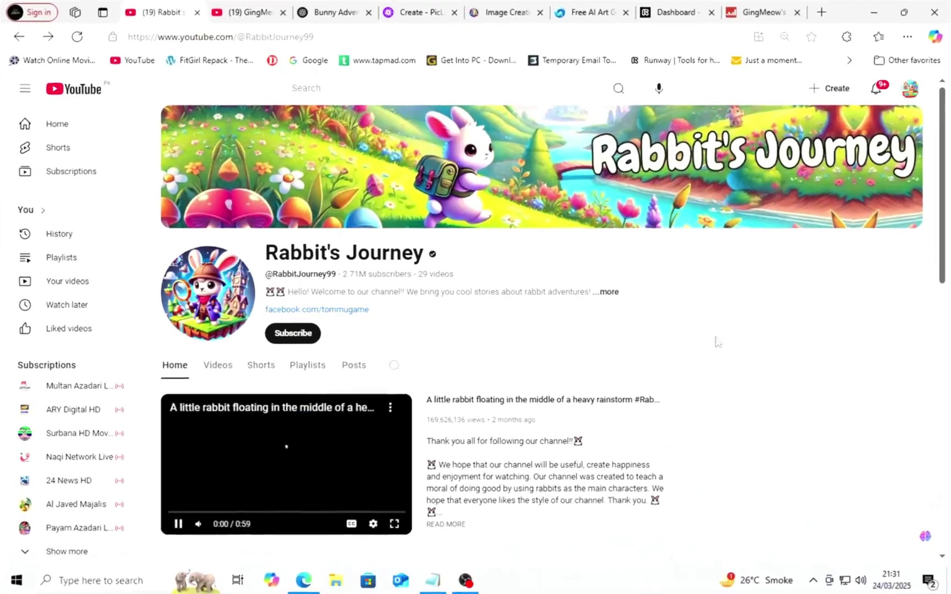
# Step: Look through the For You and Shorts rows on the Rabbit's Journey channel home page
pyautogui.scroll(-4, 735, 422)
pyautogui.scroll(-2, 734, 423)
pyautogui.scroll(2, 735, 423)
pyautogui.scroll(-2, 759, 429)
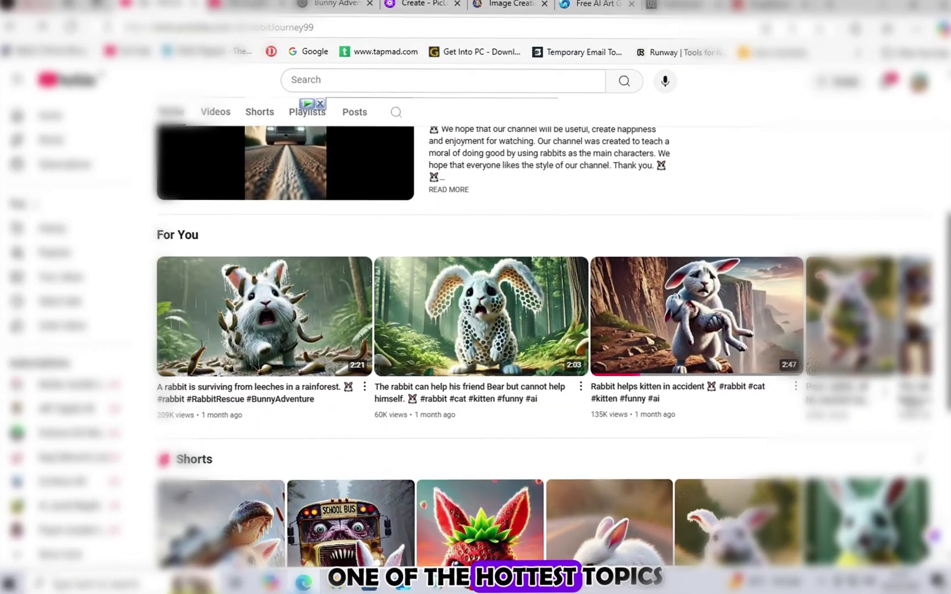
pyautogui.scroll(-5, 550, 358)
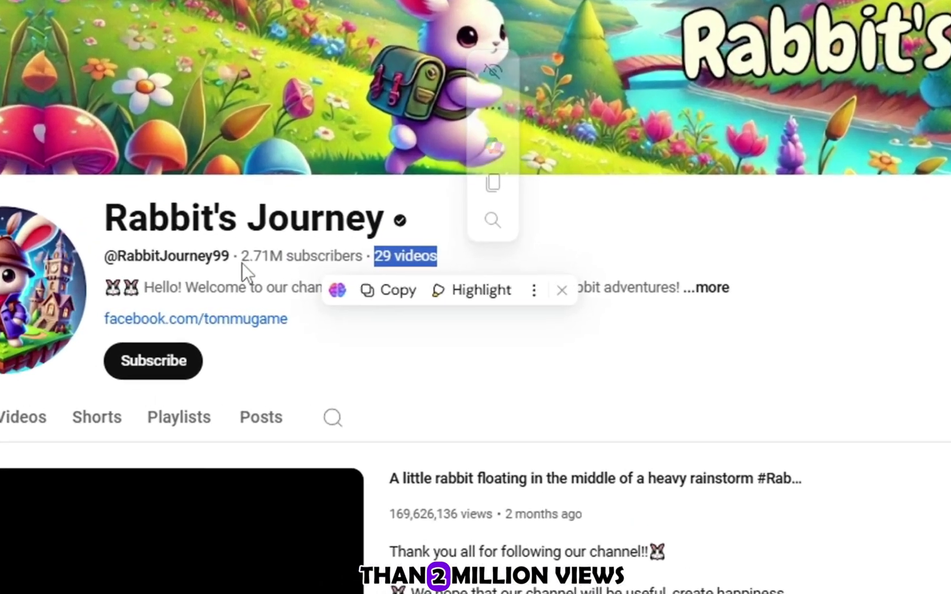
# Step: Examine the subscriber count of Rabbit's Journey and open the full channel description
pyautogui.click(343, 275)
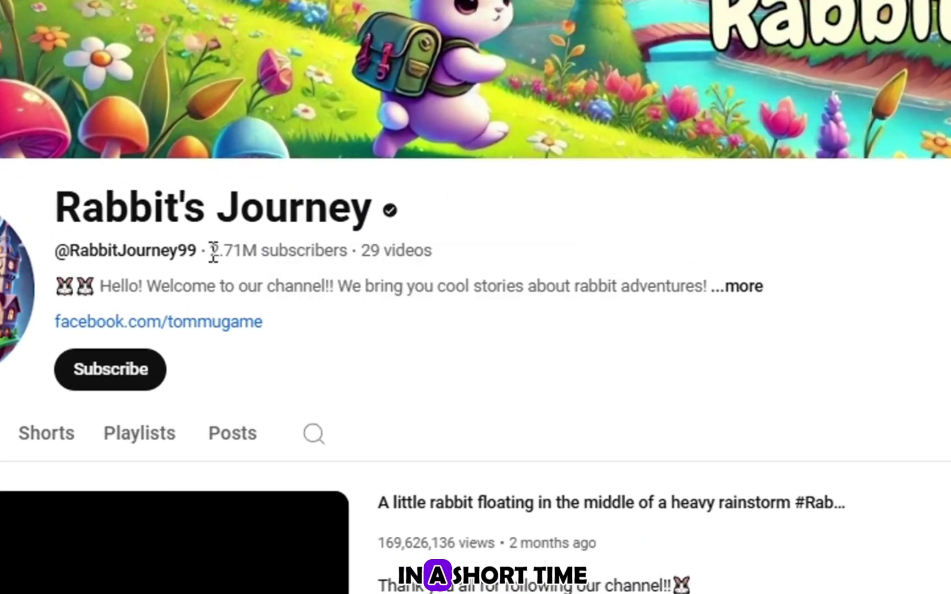
pyautogui.moveTo(214, 252); pyautogui.dragTo(338, 253)
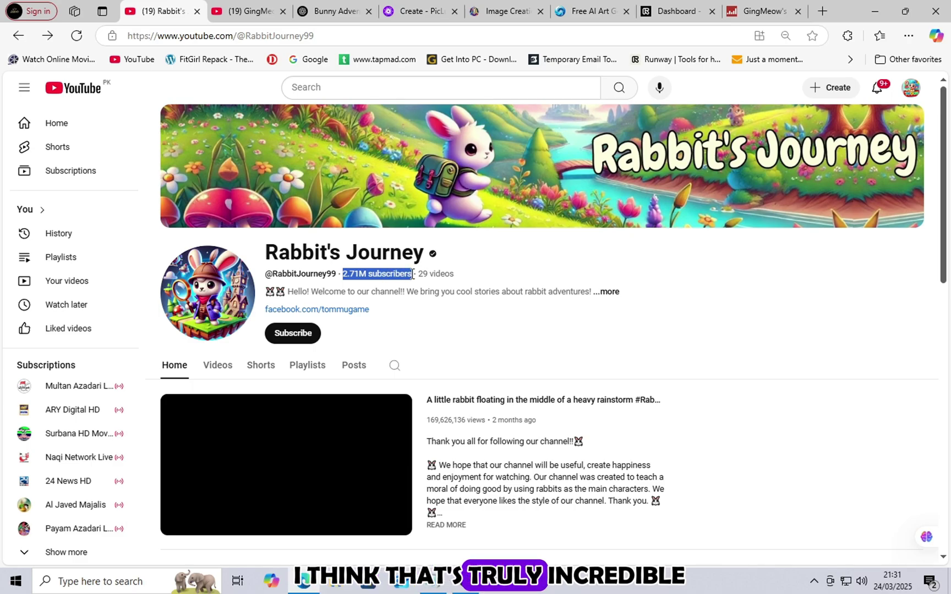
pyautogui.moveTo(412, 274); pyautogui.dragTo(413, 273)
pyautogui.click(647, 270)
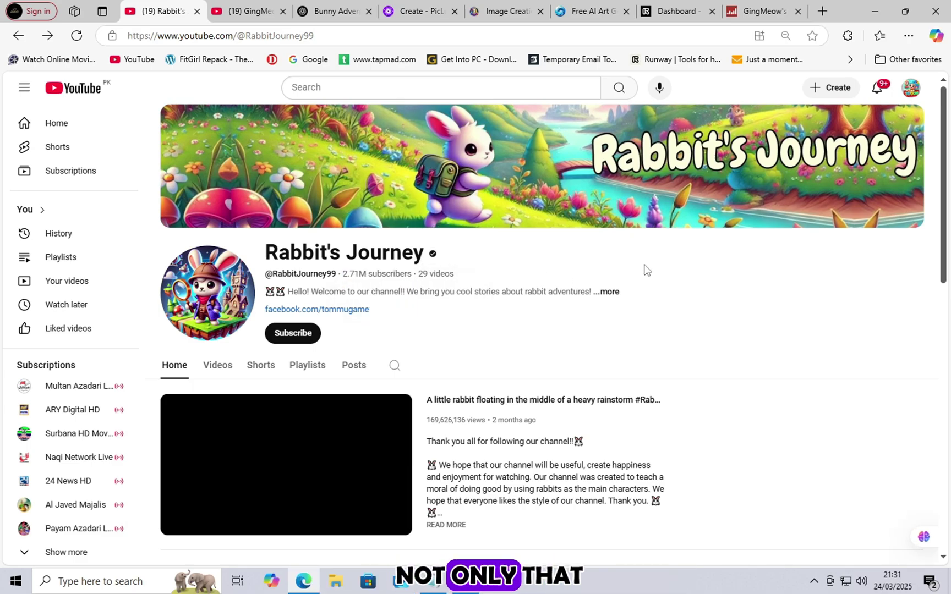
pyautogui.click(609, 292)
# Step: Look up the Rabbit's Journey channel on Social Blade and examine its 14-day earnings estimate and daily channel metrics
pyautogui.scroll(-2, 554, 342)
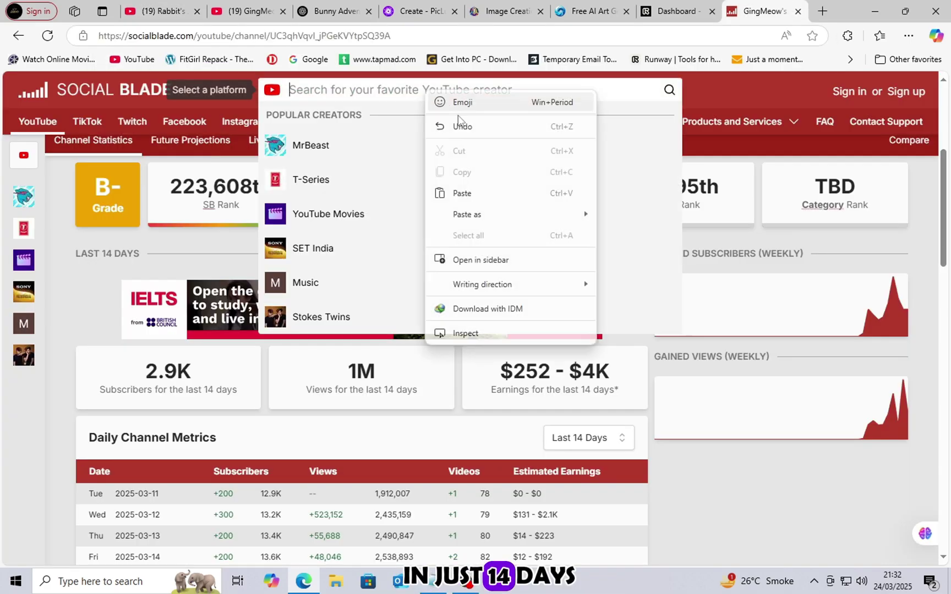
pyautogui.click(461, 188)
pyautogui.click(339, 144)
pyautogui.scroll(-5, 408, 349)
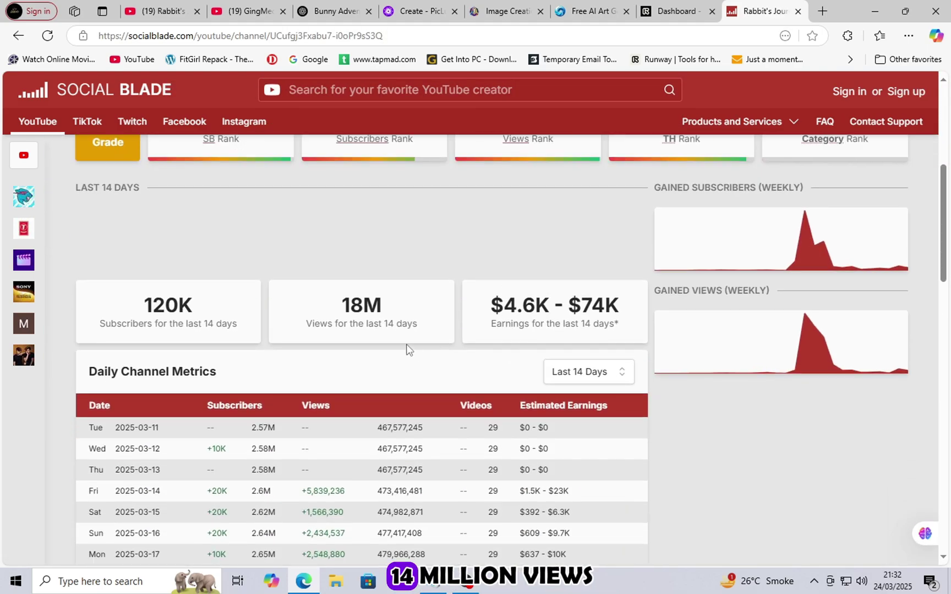
pyautogui.moveTo(491, 306); pyautogui.dragTo(619, 306)
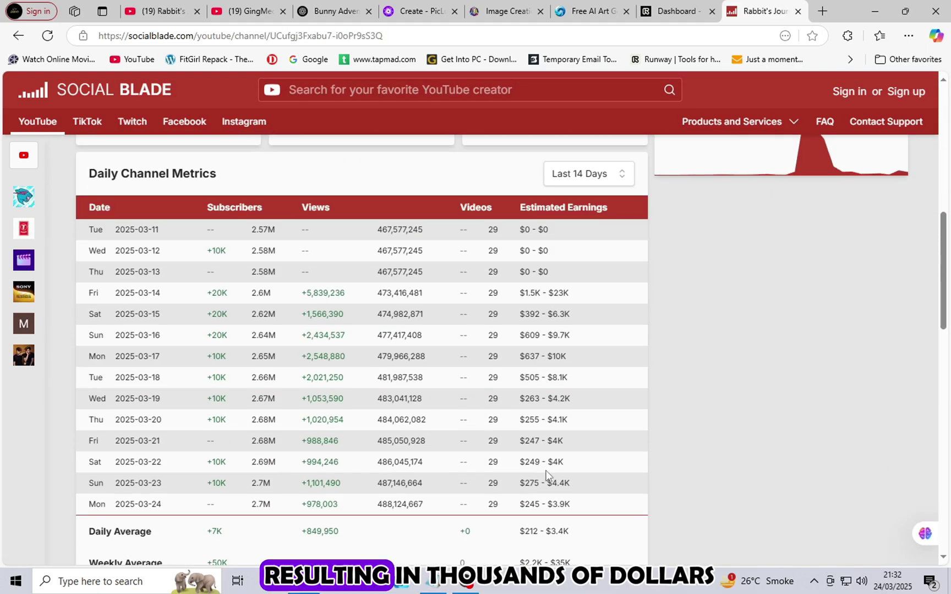
pyautogui.scroll(10, 525, 476)
# Step: Return to the Rabbit's Journey YouTube page and check the view counts of its For You videos
pyautogui.click(161, 11)
pyautogui.scroll(-5, 477, 401)
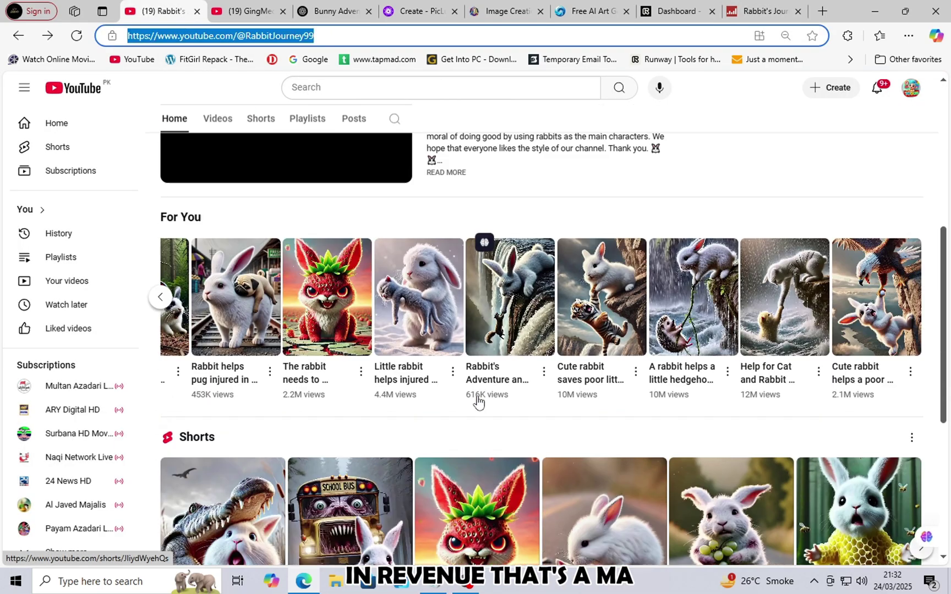
pyautogui.scroll(4, 462, 402)
# Step: Switch to the GingMeow YouTube channel and examine its subscriber count and the total views in its channel details
pyautogui.click(253, 7)
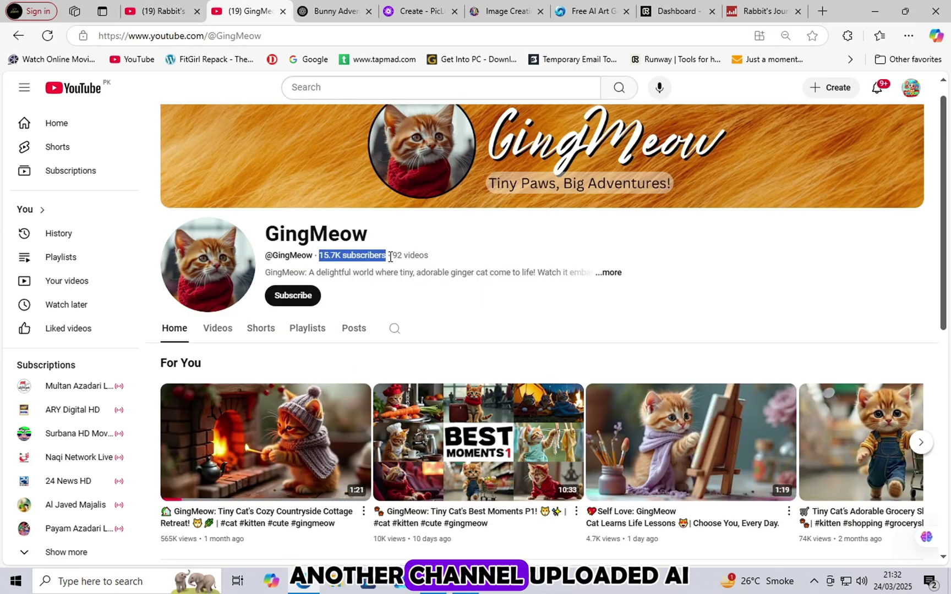
pyautogui.click(608, 272)
pyautogui.moveTo(346, 420); pyautogui.dragTo(421, 423)
pyautogui.click(567, 332)
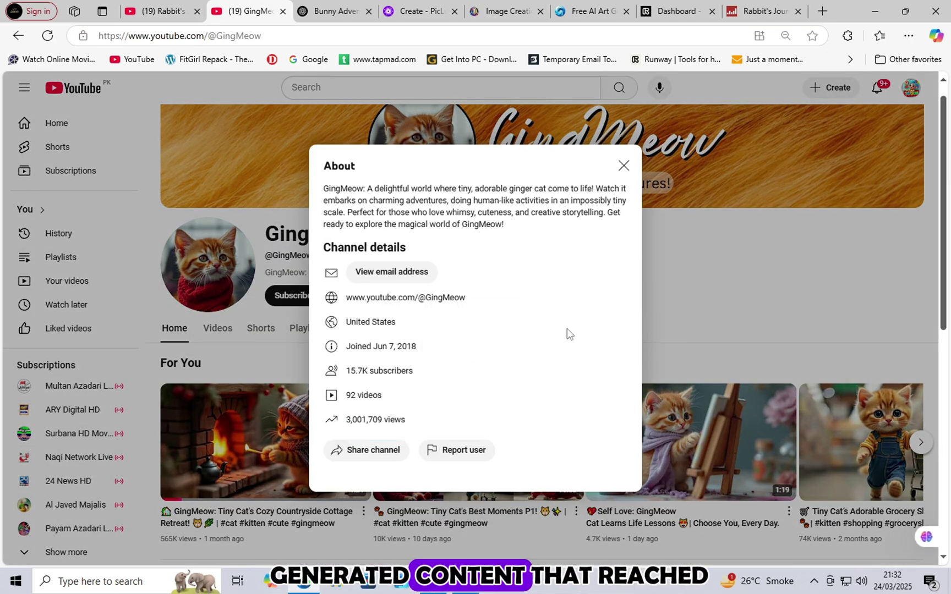
pyautogui.click(623, 165)
# Step: Browse the GingMeow channel's For You, Videos and Shorts rows, paging through the For You and Shorts carousels
pyautogui.scroll(-5, 363, 421)
pyautogui.scroll(1, 363, 421)
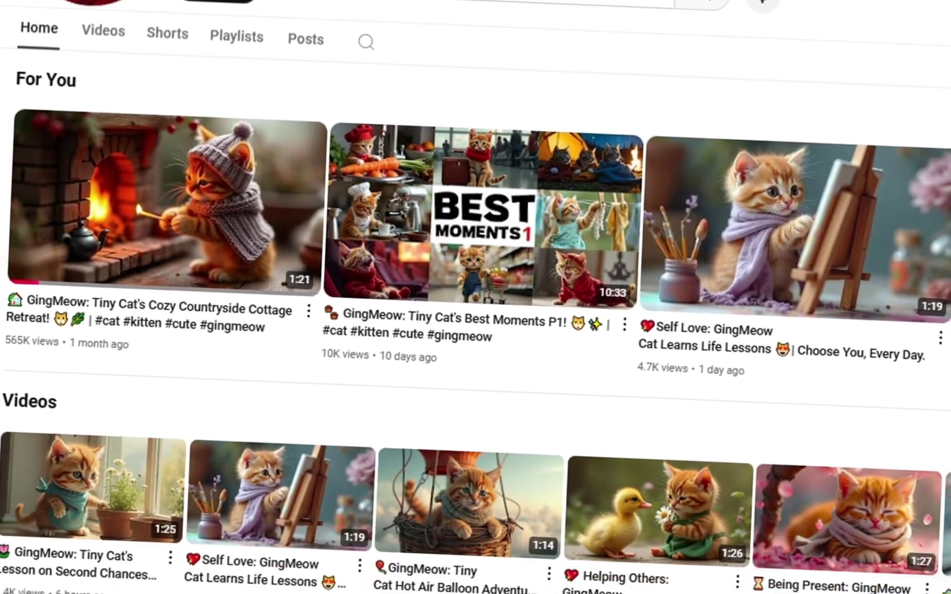
pyautogui.click(920, 248)
pyautogui.click(934, 248)
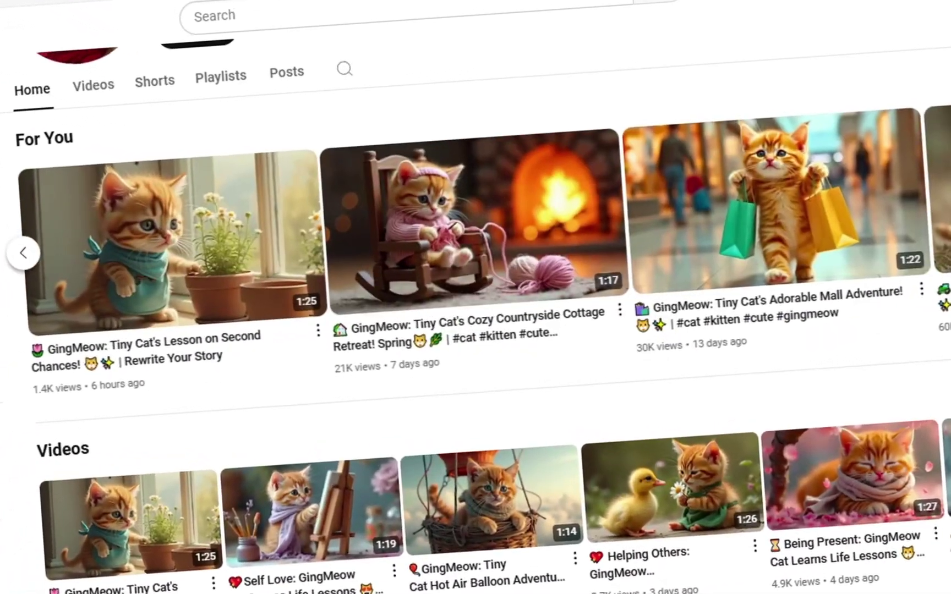
pyautogui.click(935, 247)
pyautogui.scroll(-5, 935, 250)
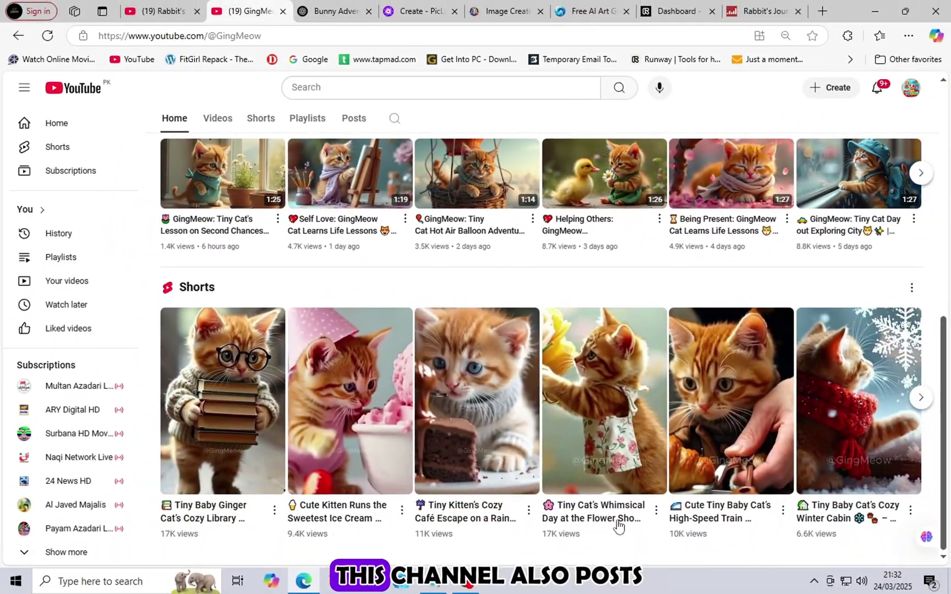
pyautogui.click(921, 397)
pyautogui.click(920, 397)
pyautogui.click(921, 397)
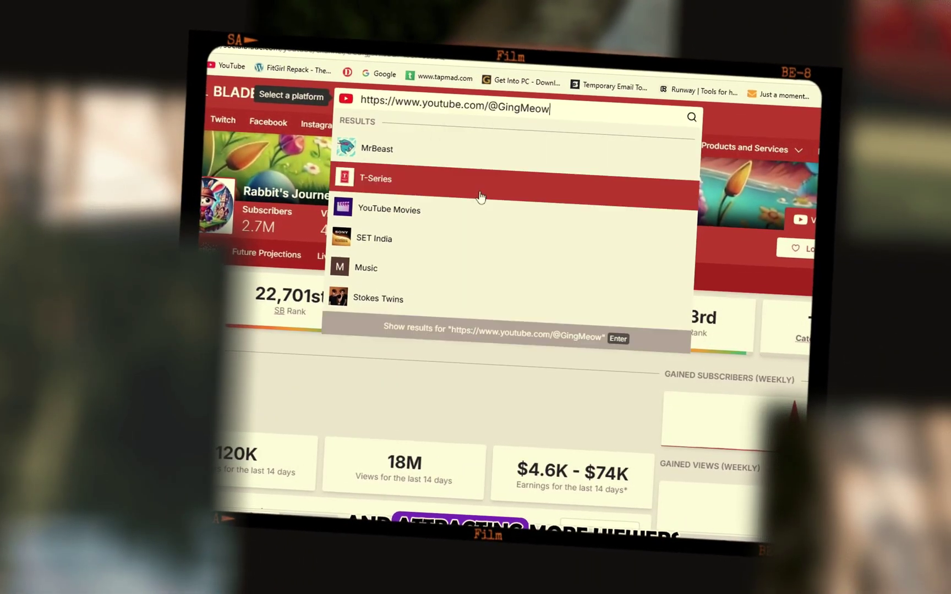
# Step: Look up the GingMeow channel on Social Blade by its YouTube URL and examine its estimated earnings for the last 14 days
pyautogui.click(449, 156)
pyautogui.scroll(-5, 380, 316)
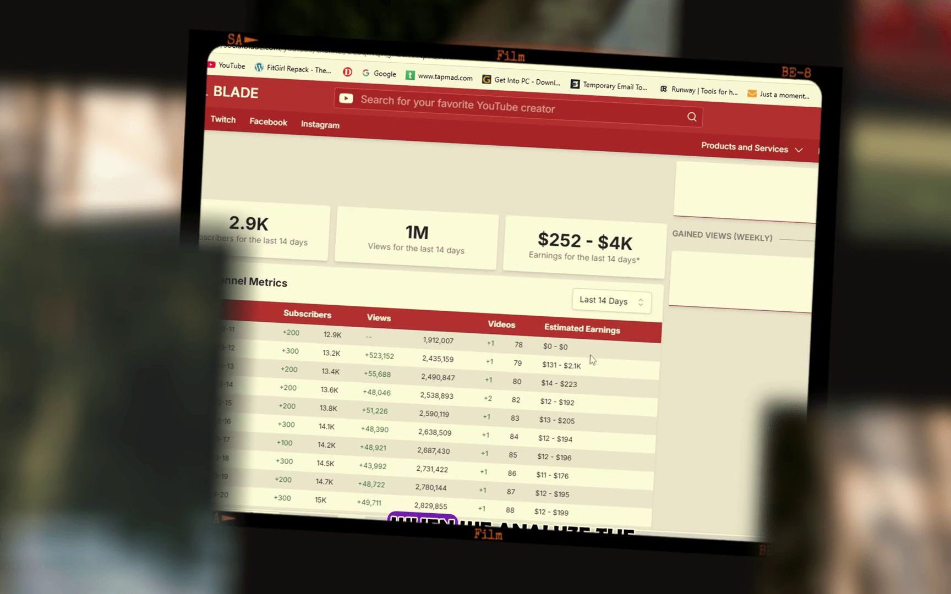
pyautogui.click(526, 246)
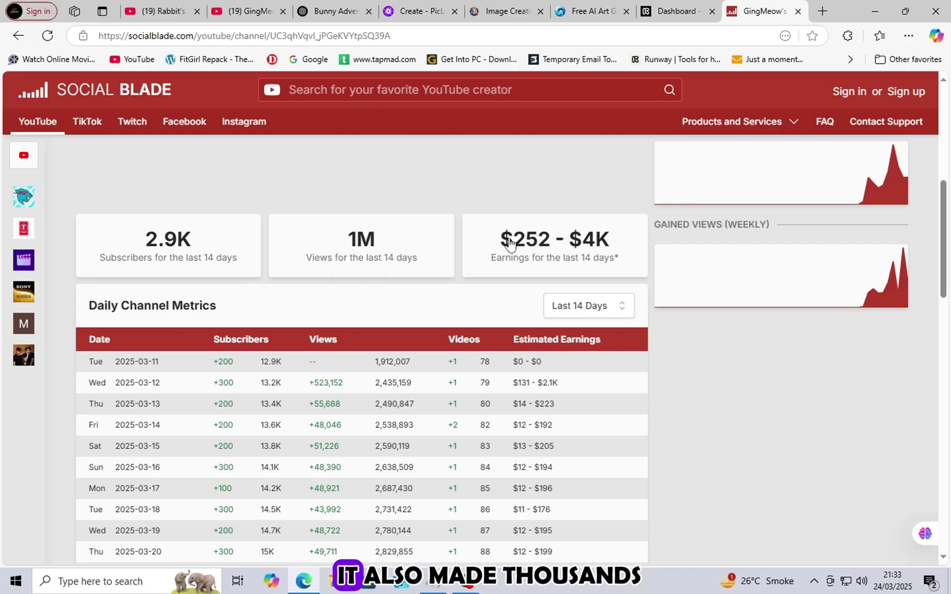
pyautogui.click(537, 279)
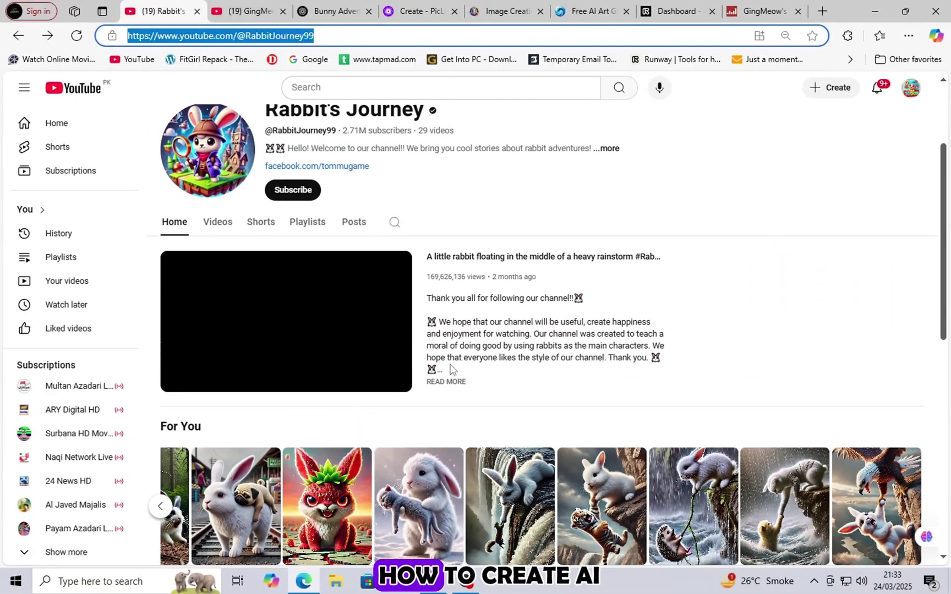
# Step: Capture a screen snip of the For You video row on the Rabbit's Journey channel page
pyautogui.scroll(-2, 548, 412)
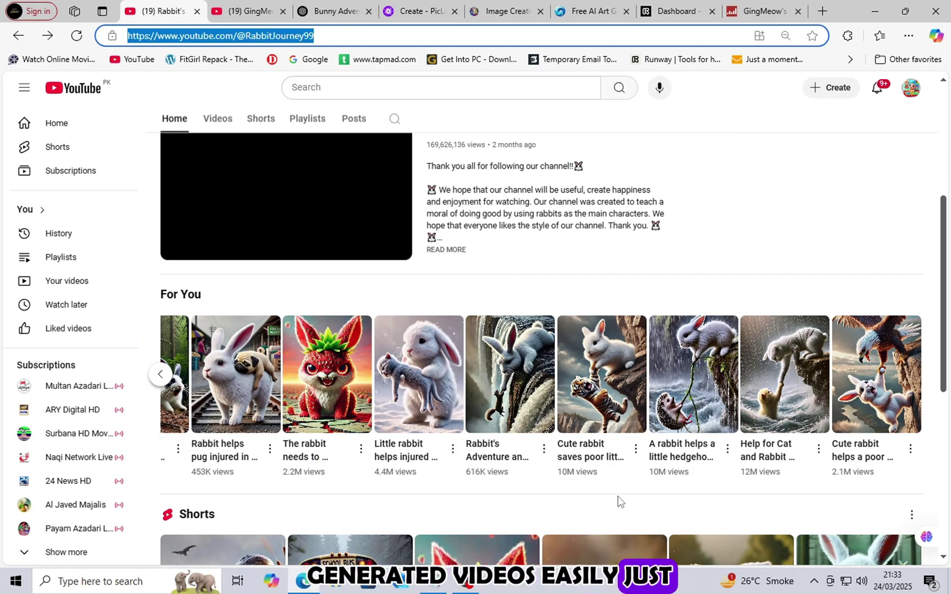
pyautogui.scroll(-1, 552, 480)
pyautogui.scroll(1, 432, 484)
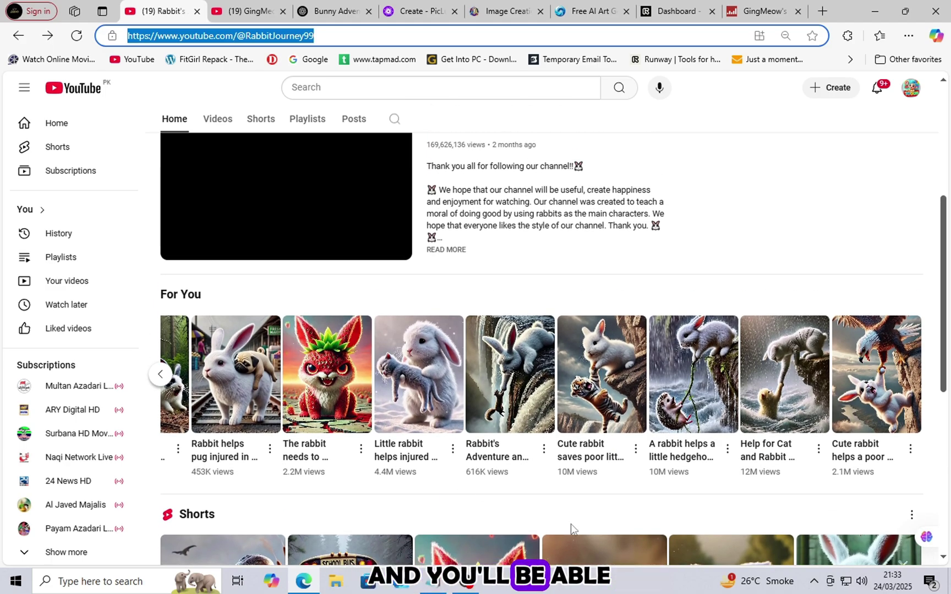
pyautogui.press('super+shift+s')
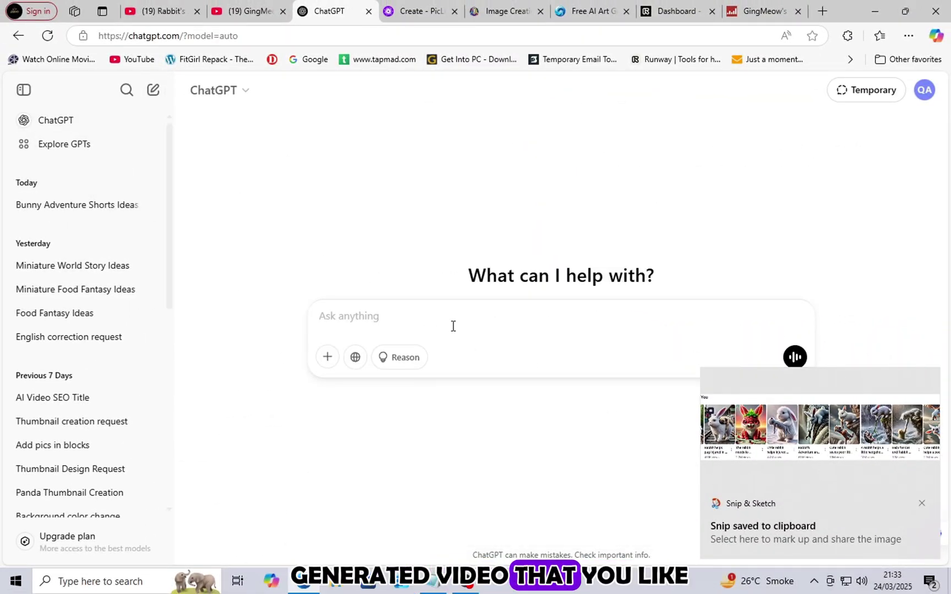
# Step: Send ChatGPT the snip with "please create a these type viral shorts video prompt maximum 6 video prompt required make sure its look like same"
pyautogui.hotkey('ctrl', 'v')
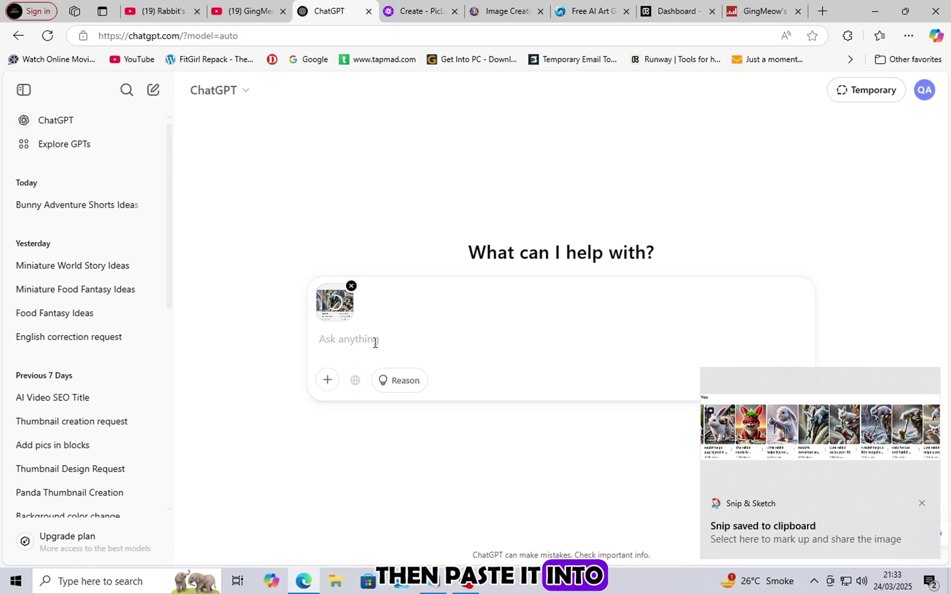
pyautogui.write('please create a these typ')
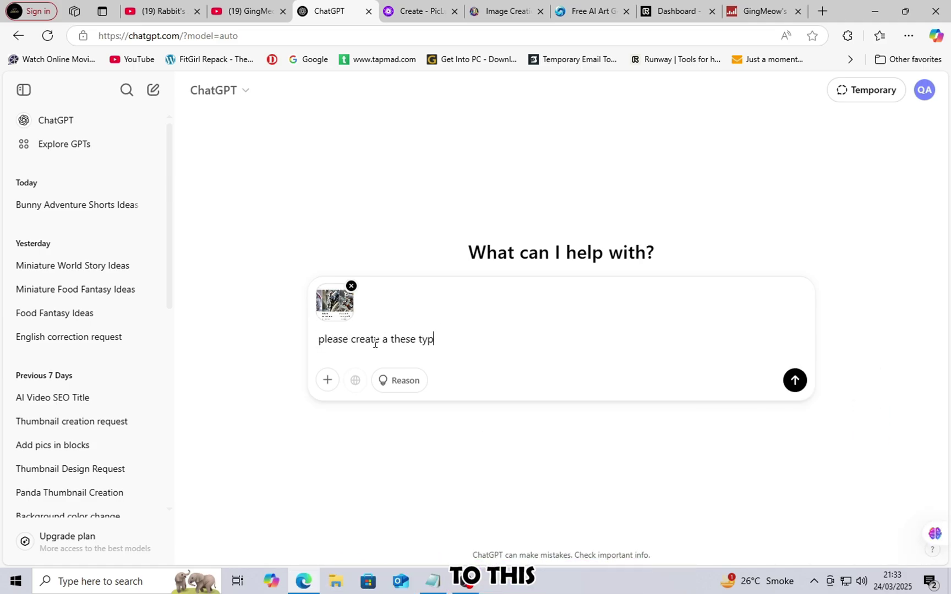
pyautogui.write('e viral shorts video prompt maximum 6 video prompt required')
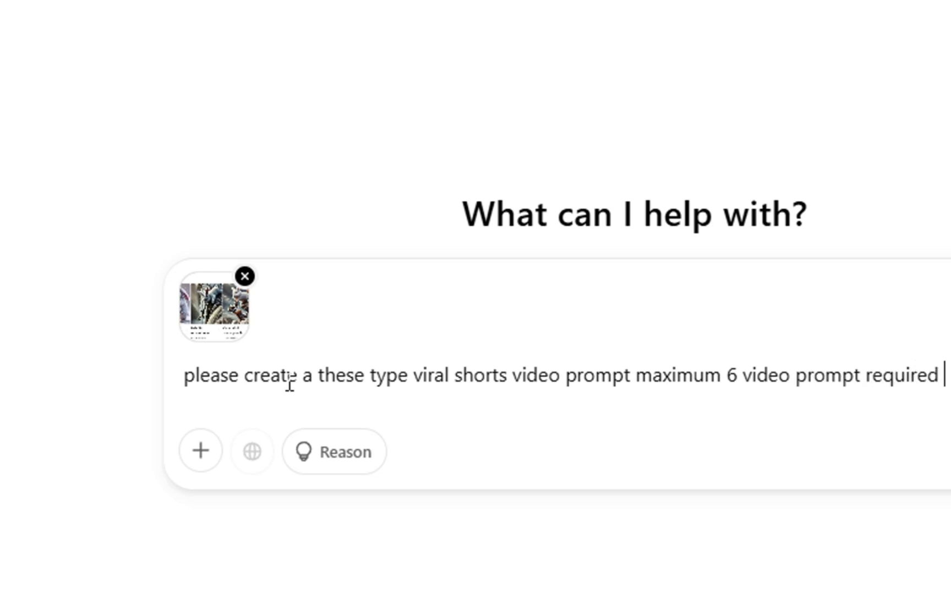
pyautogui.write('make')
pyautogui.write(' sure its loo')
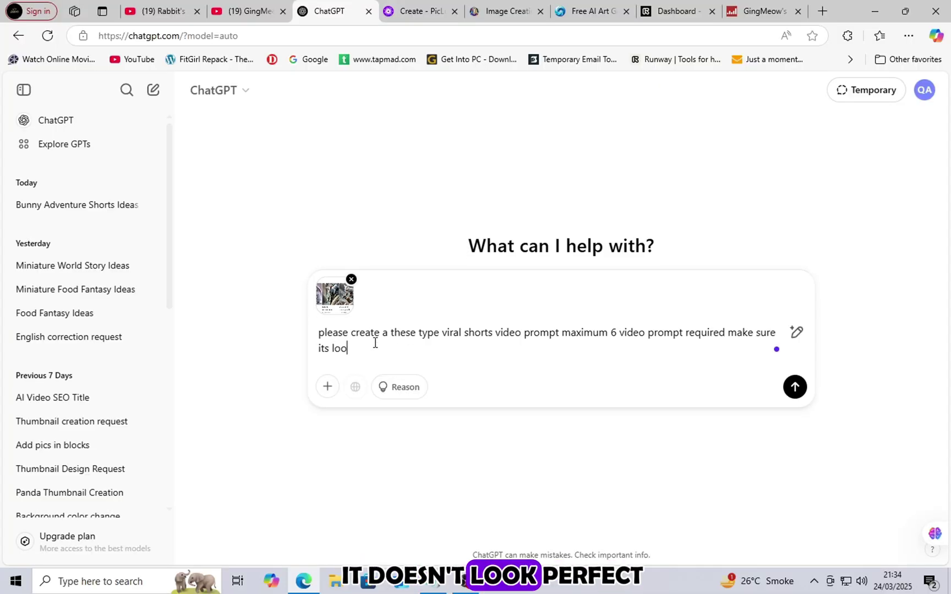
pyautogui.write('k like same')
pyautogui.press('Return')
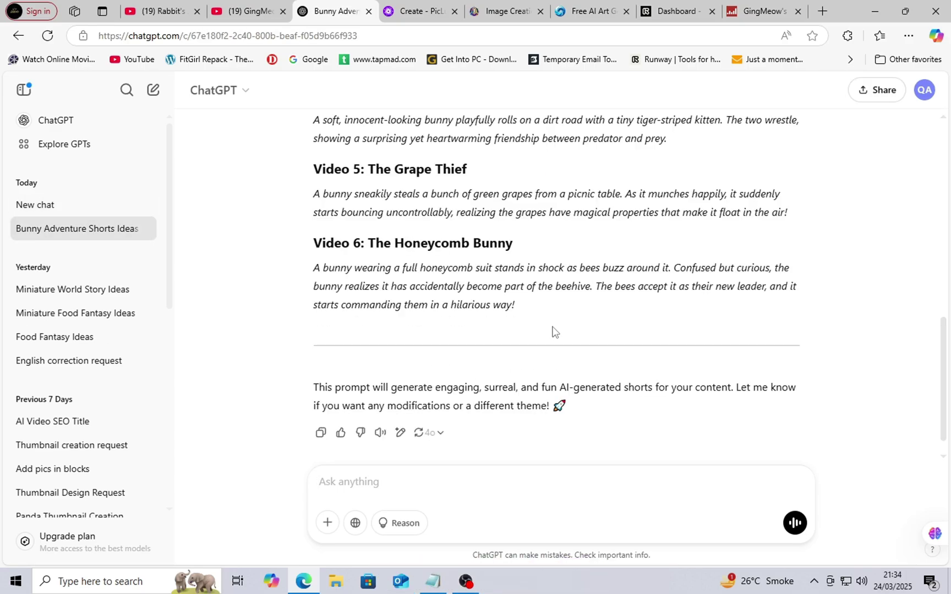
# Step: Review the six generated bunny video prompts in the ChatGPT reply
pyautogui.scroll(15, 550, 330)
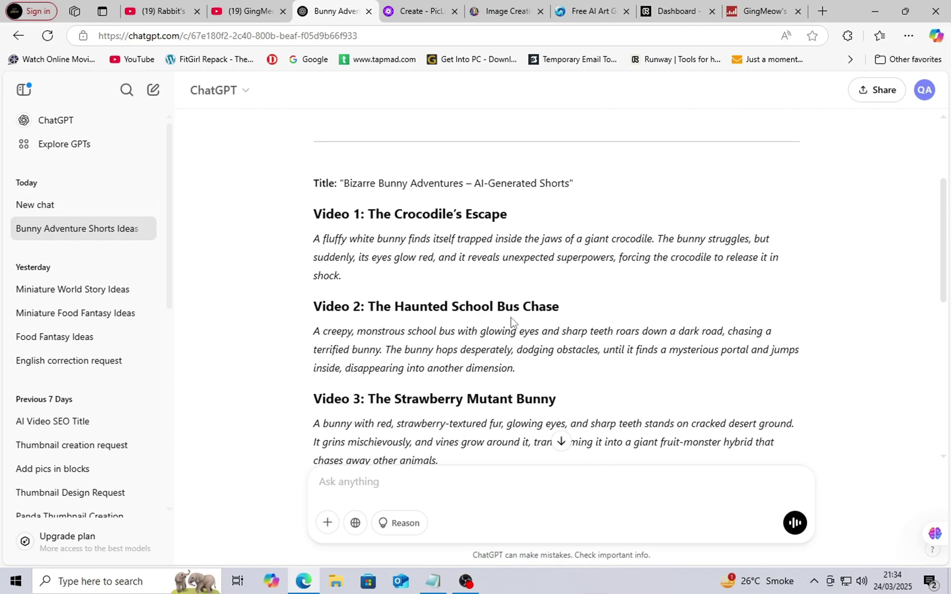
pyautogui.click(561, 440)
pyautogui.scroll(12, 503, 340)
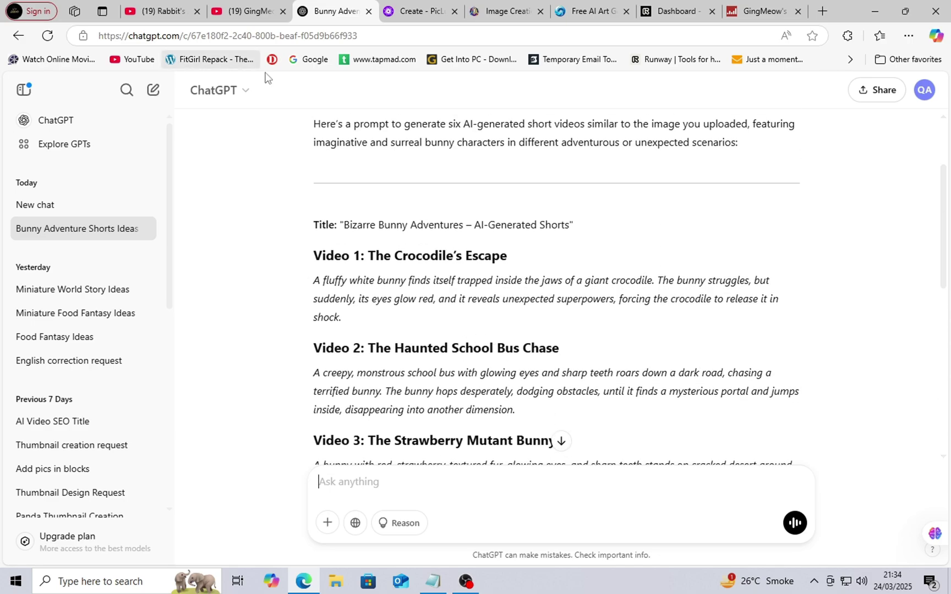
# Step: Copy the description text of "Video 1: The Crocodile's Escape" from the ChatGPT reply
pyautogui.scroll(-3, 474, 273)
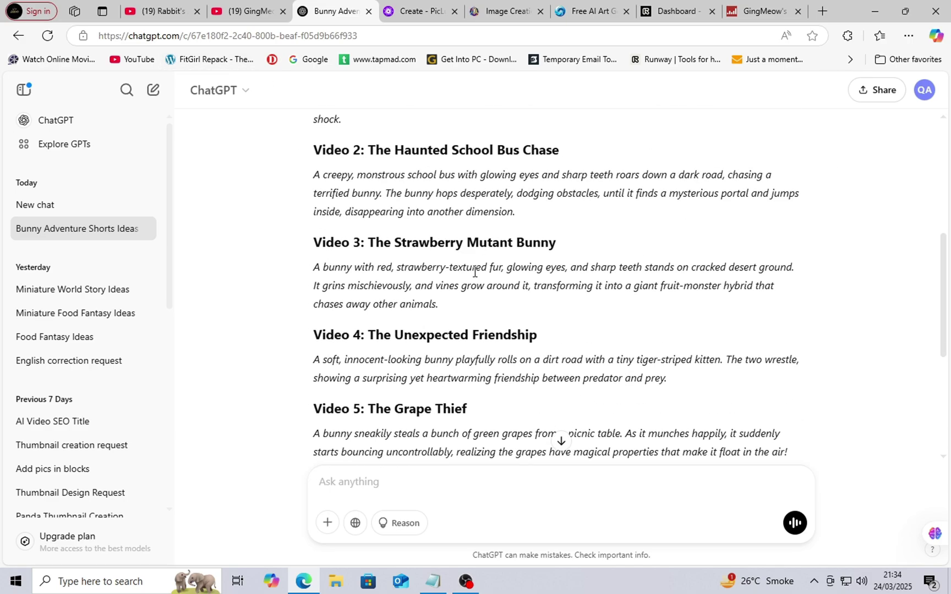
pyautogui.scroll(-5, 474, 273)
pyautogui.scroll(7, 461, 270)
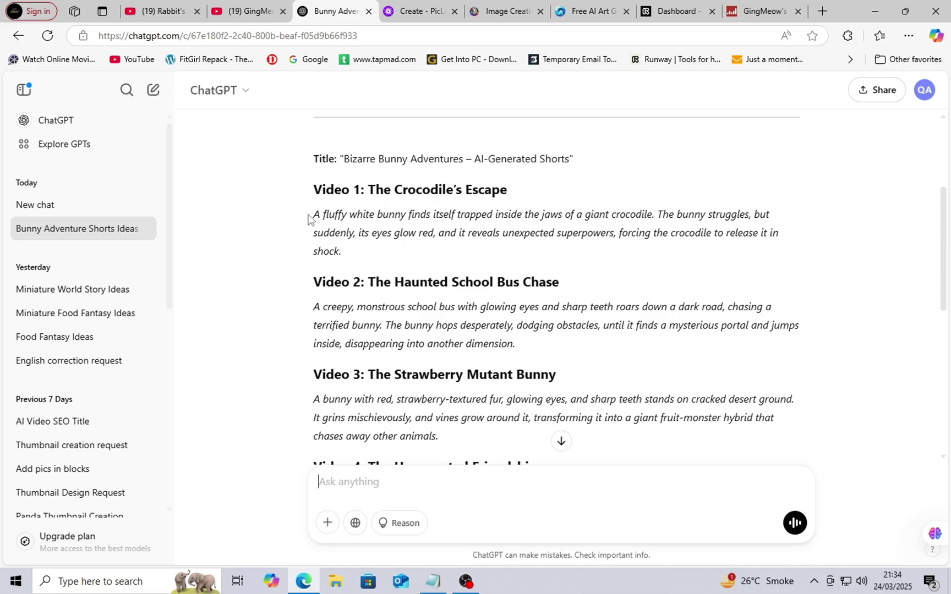
pyautogui.moveTo(308, 219); pyautogui.dragTo(342, 252)
pyautogui.hotkey('ctrl', 'c')
pyautogui.rightClick(379, 163)
pyautogui.press('Escape')
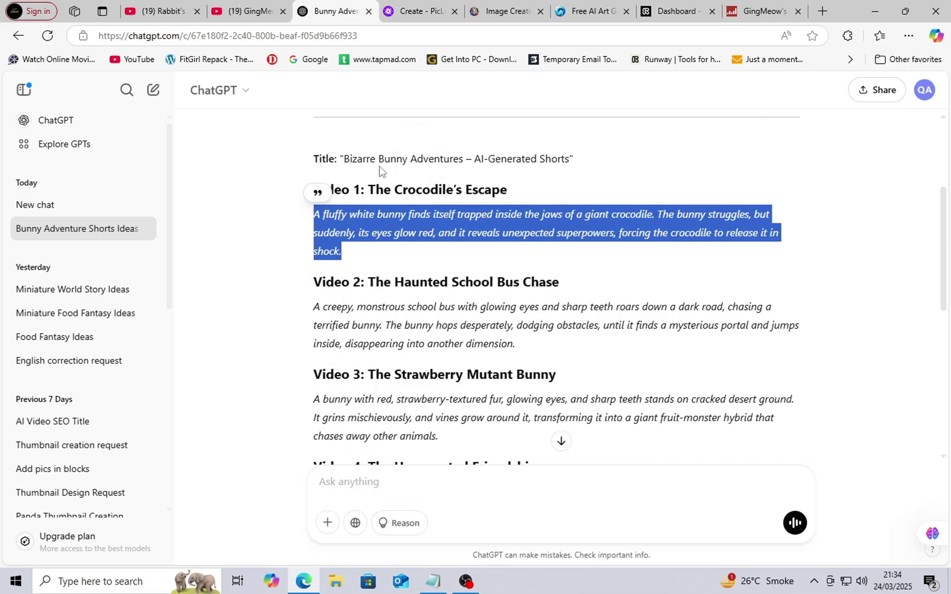
# Step: Switch to PicLumen, generate one image from the copied Video 1 crocodile prompt, and view the result enlarged
pyautogui.click(409, 13)
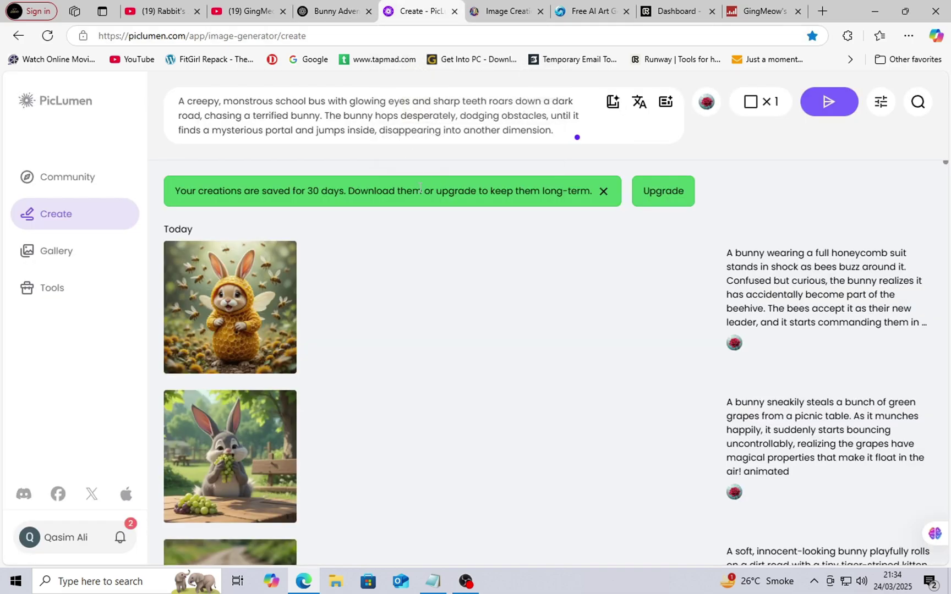
pyautogui.moveTo(306, 36); pyautogui.dragTo(98, 35)
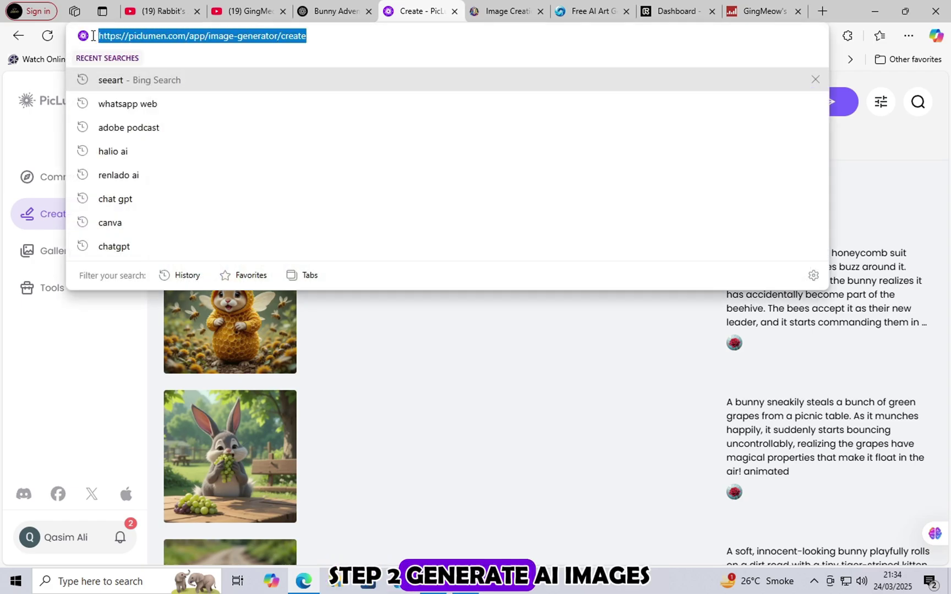
pyautogui.click(651, 236)
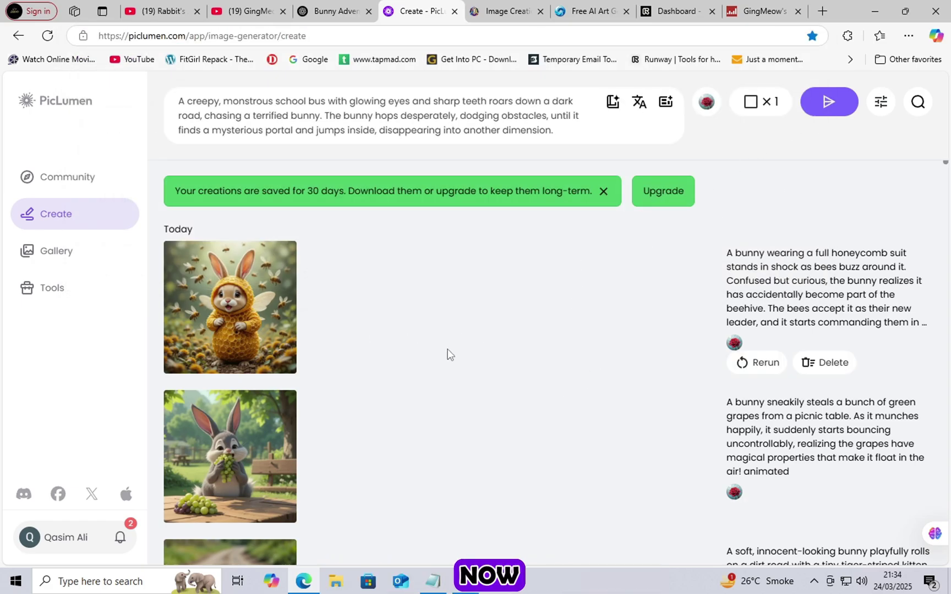
pyautogui.tripleClick(503, 128)
pyautogui.hotkey('ctrl', 'v')
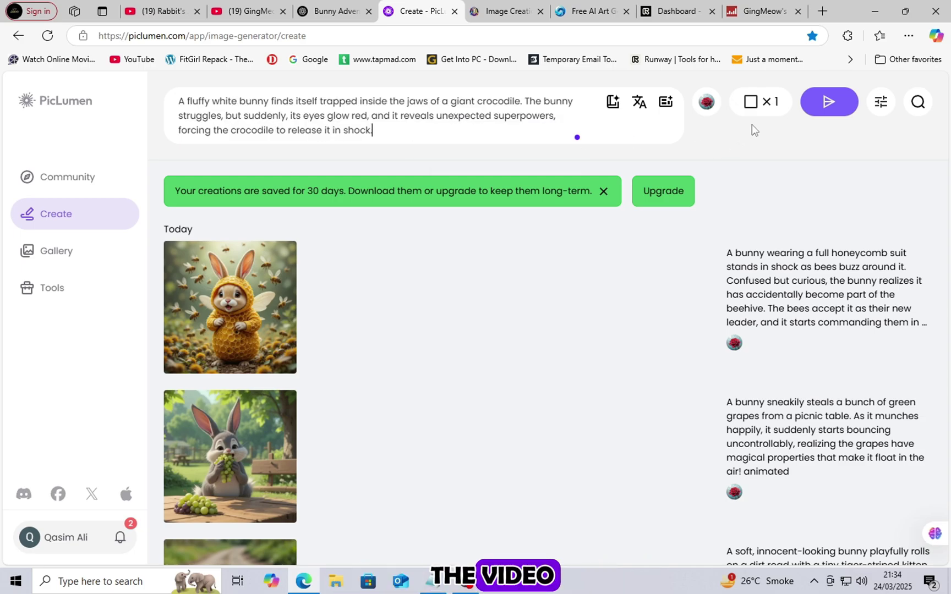
pyautogui.click(828, 102)
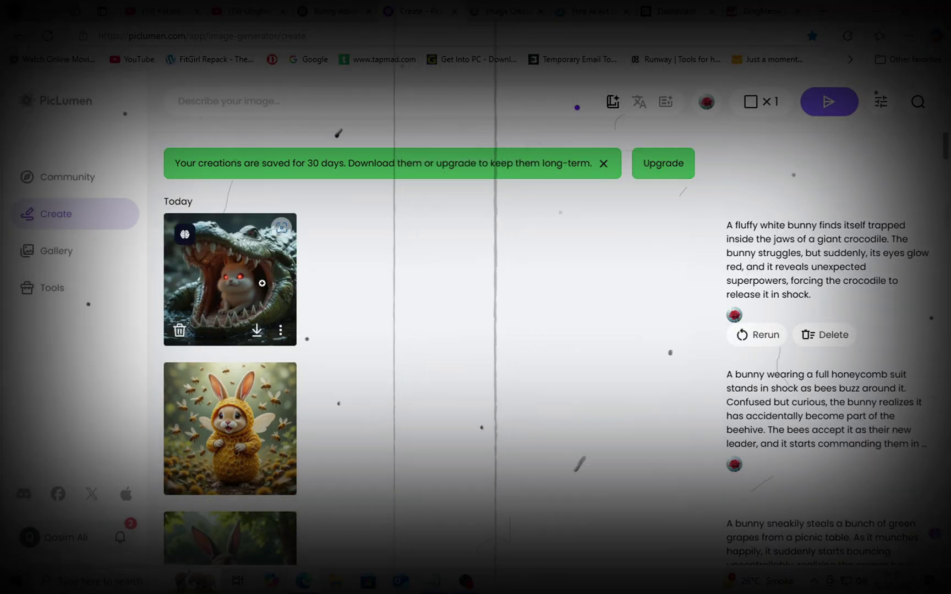
pyautogui.click(230, 280)
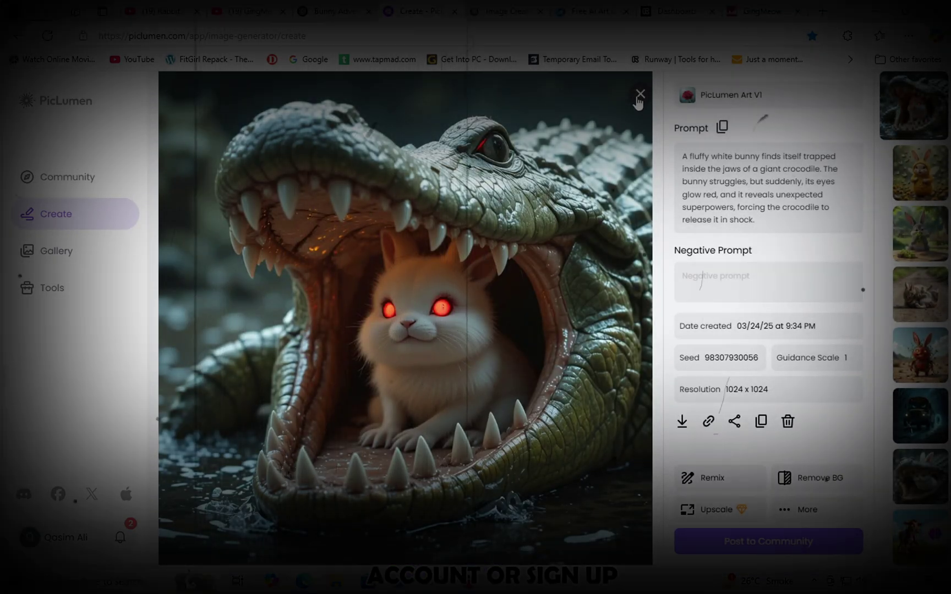
pyautogui.click(640, 94)
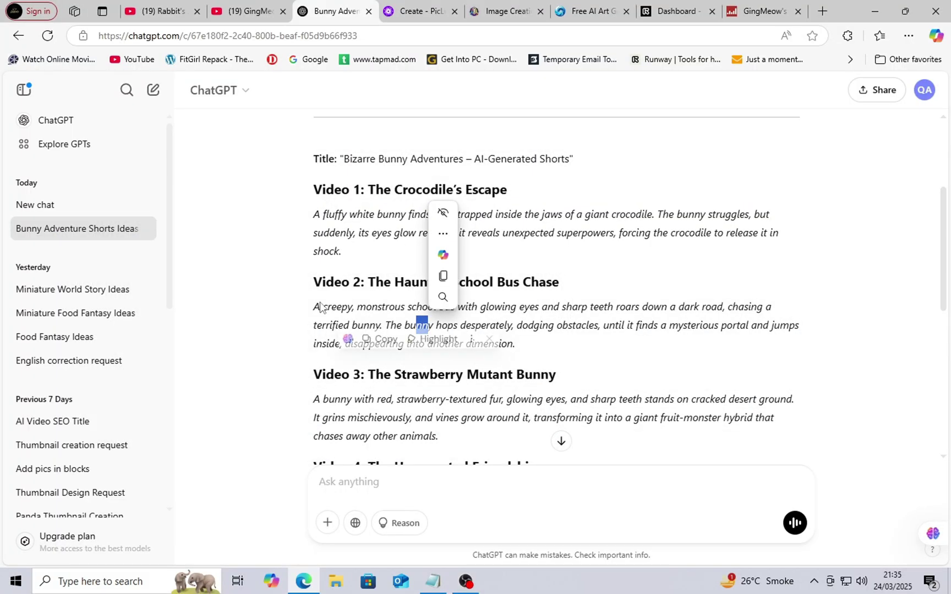
# Step: Copy the "Video 2: The Haunted School Bus Chase" description from ChatGPT and generate an image from it in PicLumen
pyautogui.moveTo(321, 306); pyautogui.dragTo(514, 344)
pyautogui.rightClick(515, 343)
pyautogui.click(542, 62)
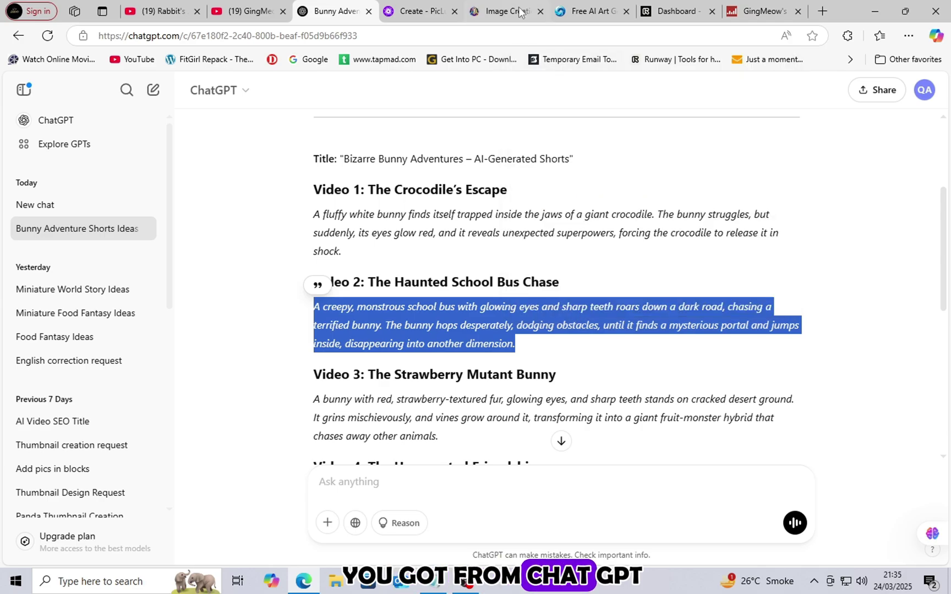
pyautogui.click(421, 11)
pyautogui.rightClick(376, 106)
pyautogui.click(414, 210)
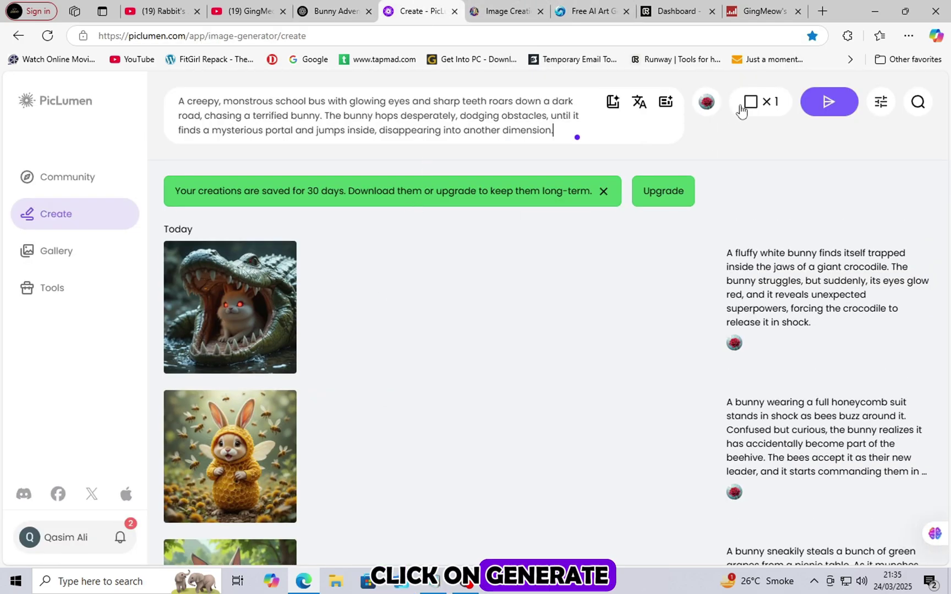
pyautogui.click(828, 104)
# Step: Examine the generated PicLumen images one by one at full size, including the crocodile, school bus, honeycomb bunny and strawberry bunny
pyautogui.click(259, 434)
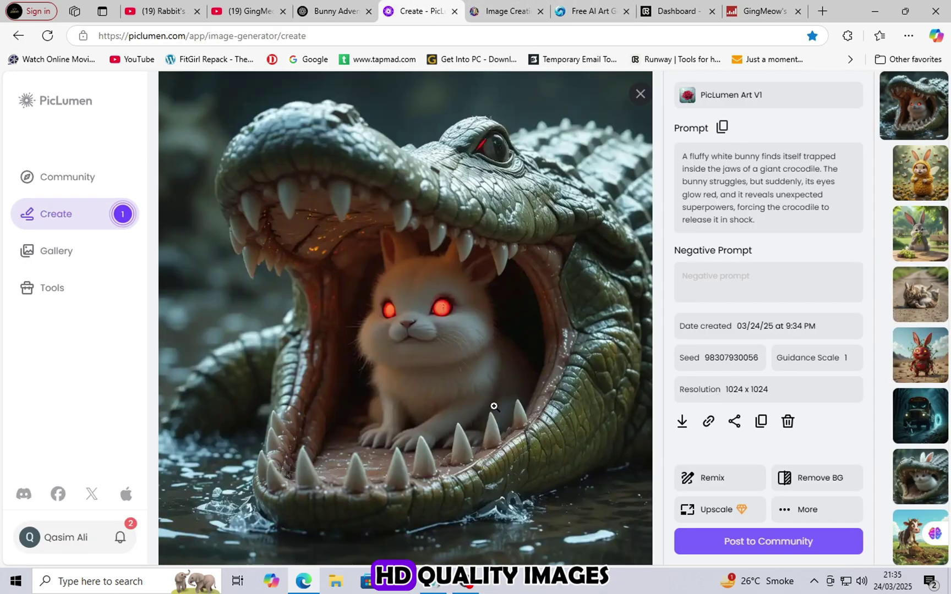
pyautogui.click(640, 94)
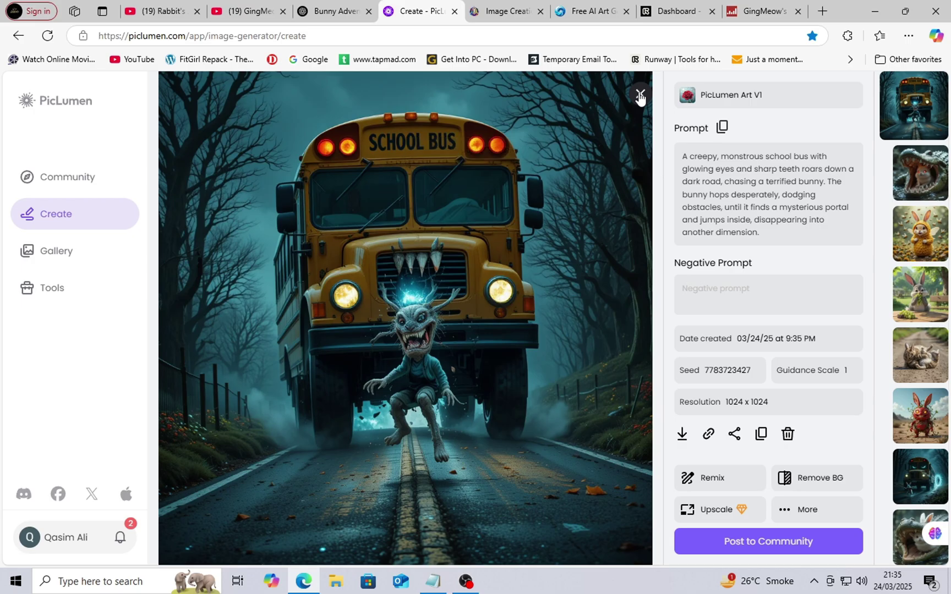
pyautogui.click(640, 97)
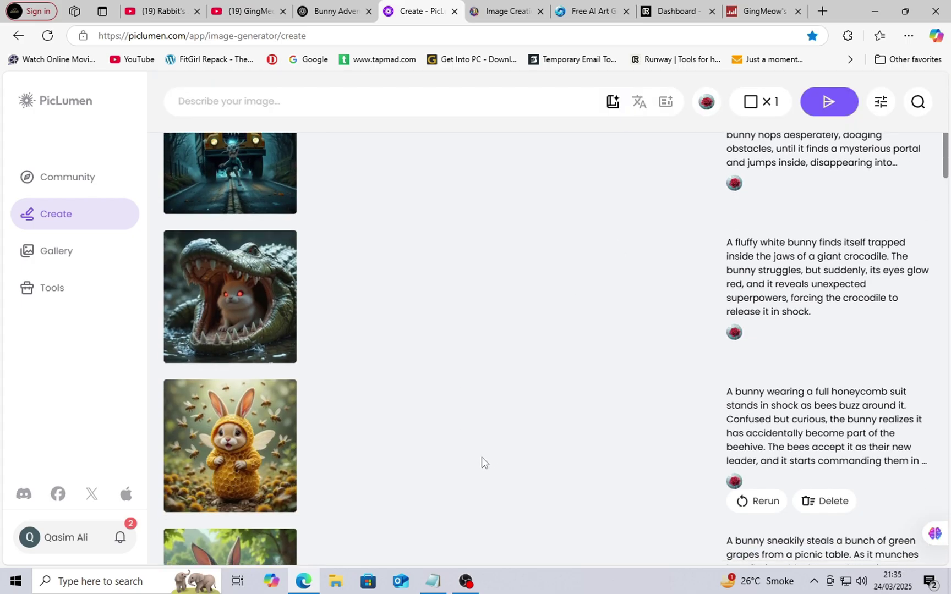
pyautogui.scroll(-2, 236, 341)
pyautogui.click(236, 330)
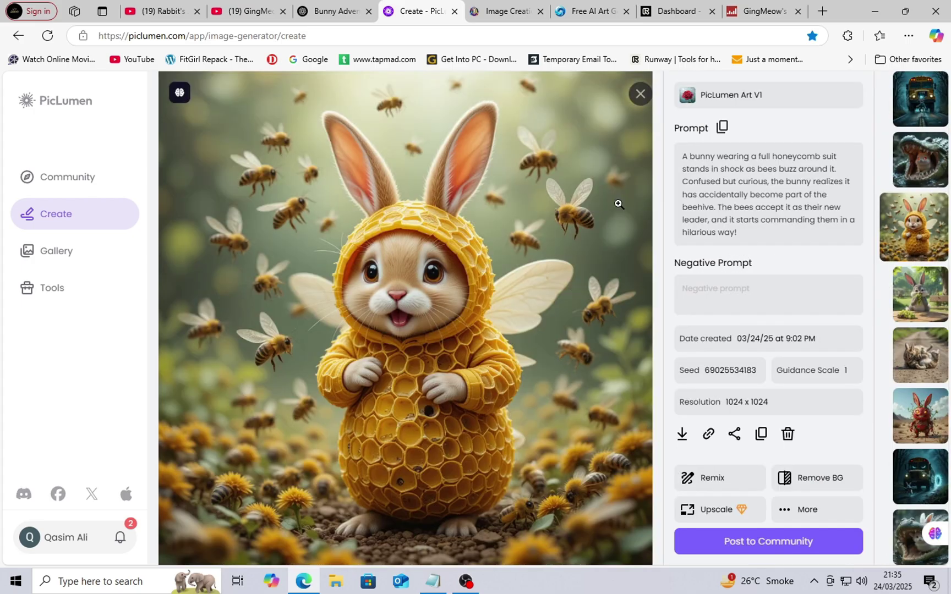
pyautogui.click(641, 98)
pyautogui.scroll(-2, 268, 367)
pyautogui.click(267, 367)
pyautogui.click(639, 96)
pyautogui.scroll(-3, 259, 394)
pyautogui.click(260, 395)
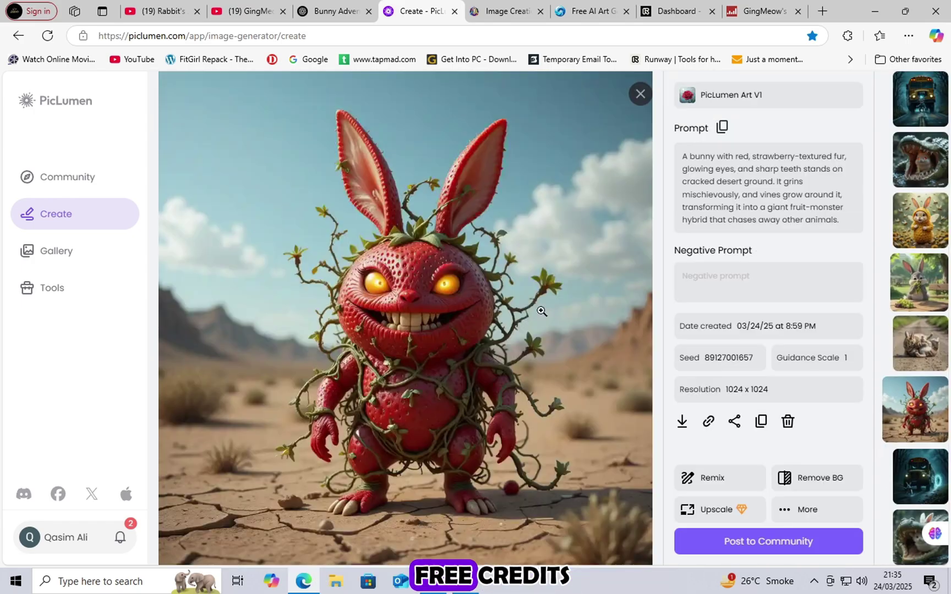
pyautogui.click(640, 94)
pyautogui.scroll(-2, 253, 374)
pyautogui.click(253, 385)
pyautogui.click(630, 106)
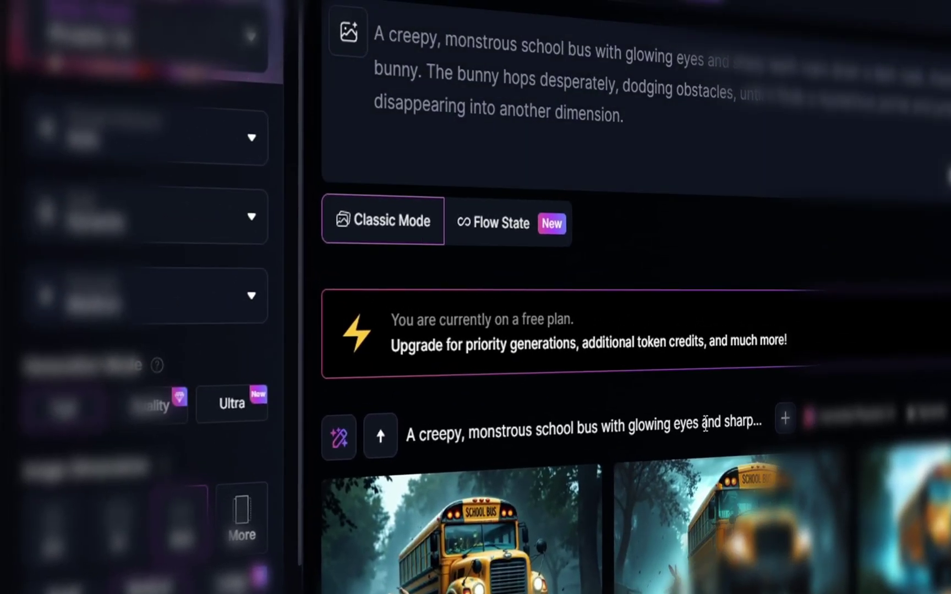
# Step: Examine the honeycomb bunny and school bus images in the Leonardo.Ai generation history at full size
pyautogui.scroll(-8, 705, 423)
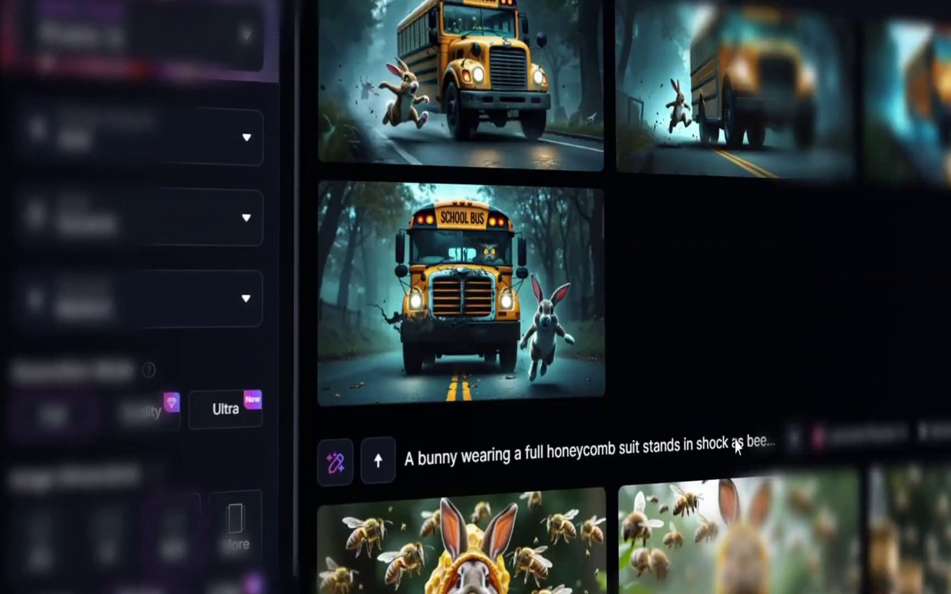
pyautogui.scroll(4, 709, 439)
pyautogui.click(522, 266)
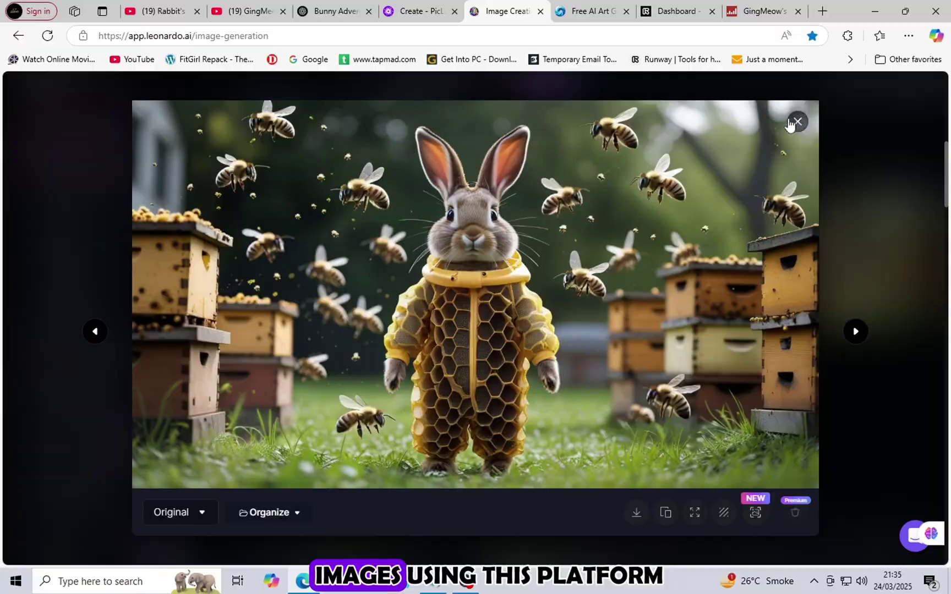
pyautogui.click(796, 122)
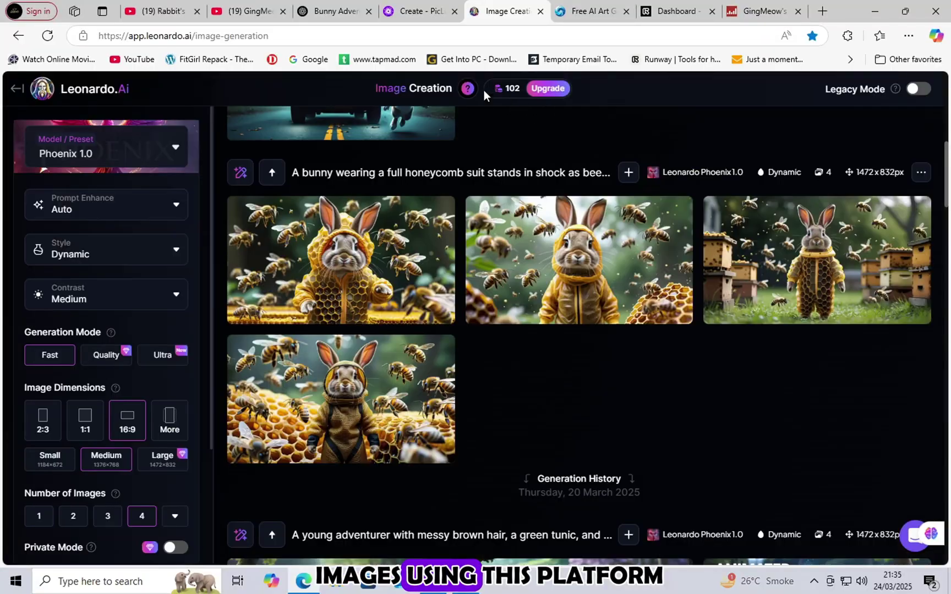
pyautogui.scroll(3, 418, 220)
pyautogui.click(350, 289)
pyautogui.click(797, 122)
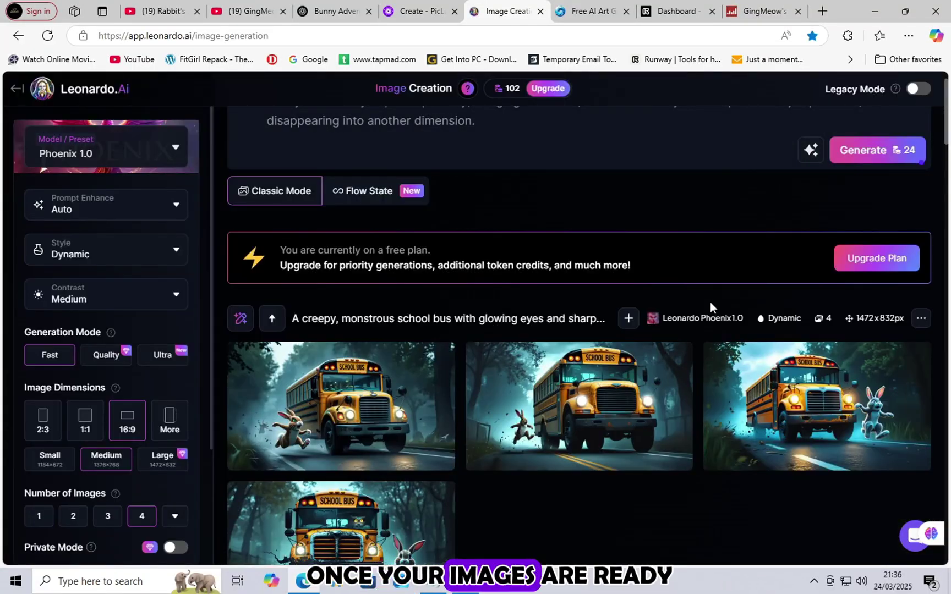
pyautogui.click(726, 379)
pyautogui.click(797, 122)
pyautogui.click(605, 386)
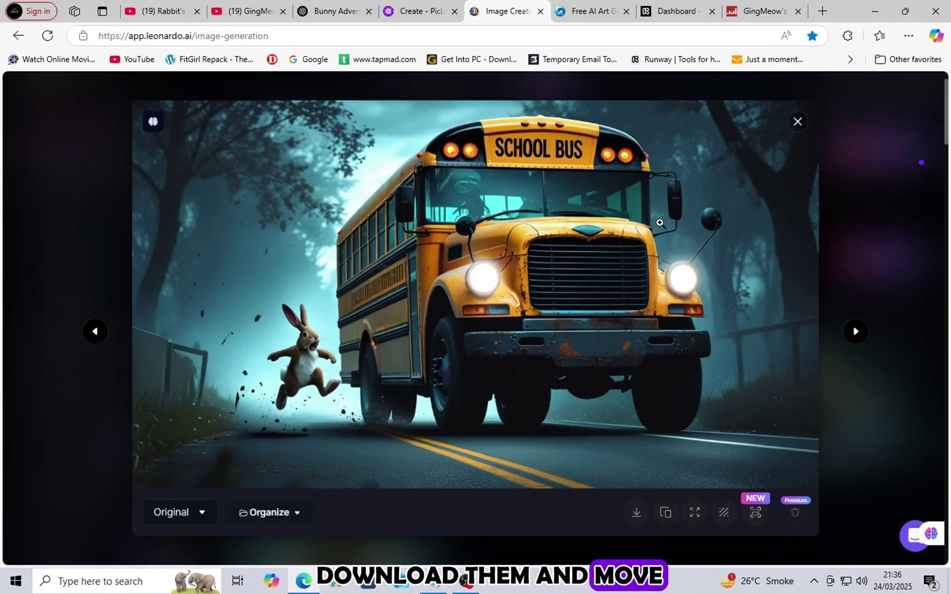
pyautogui.click(796, 122)
pyautogui.click(355, 385)
pyautogui.click(797, 122)
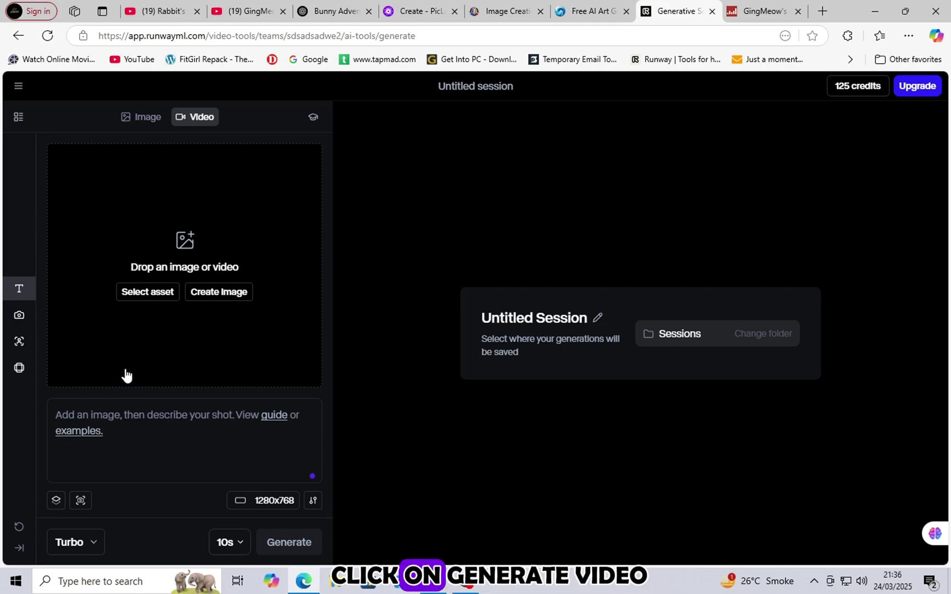
# Step: Upload image 3 from the n folder as the Runway video input and copy the strawberry-textured bunny prompt from PicLumen
pyautogui.click(235, 371)
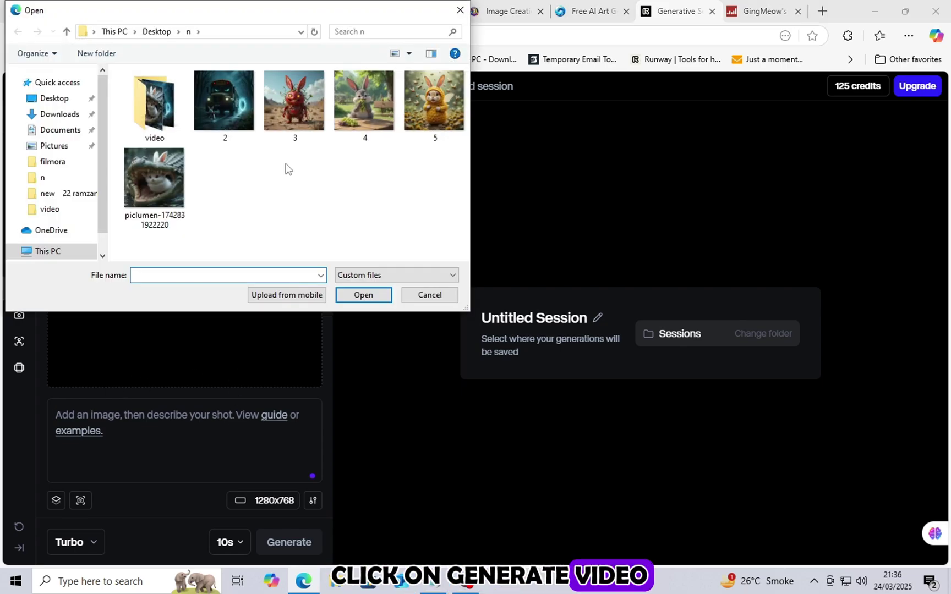
pyautogui.doubleClick(289, 118)
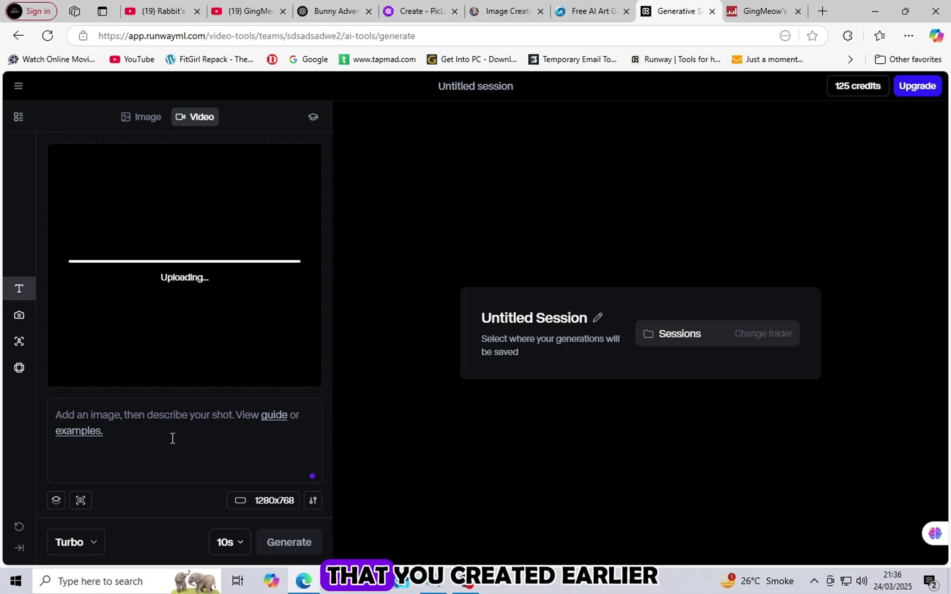
pyautogui.click(335, 7)
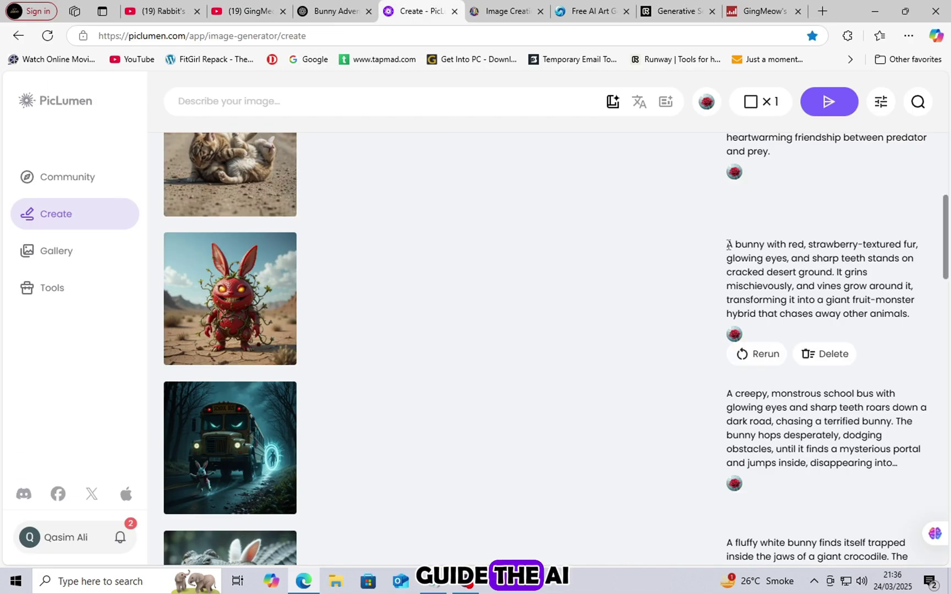
pyautogui.moveTo(728, 244); pyautogui.dragTo(924, 319)
pyautogui.rightClick(870, 293)
pyautogui.click(801, 300)
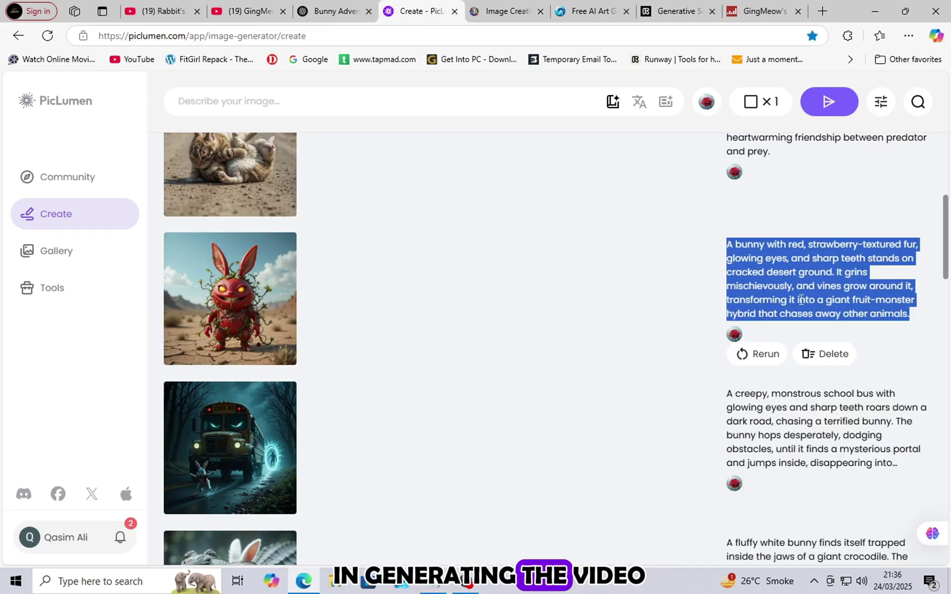
# Step: Crop the uploaded image in Runway to Portrait (768x1280) and generate a 5s video using the copied strawberry bunny prompt
pyautogui.click(675, 11)
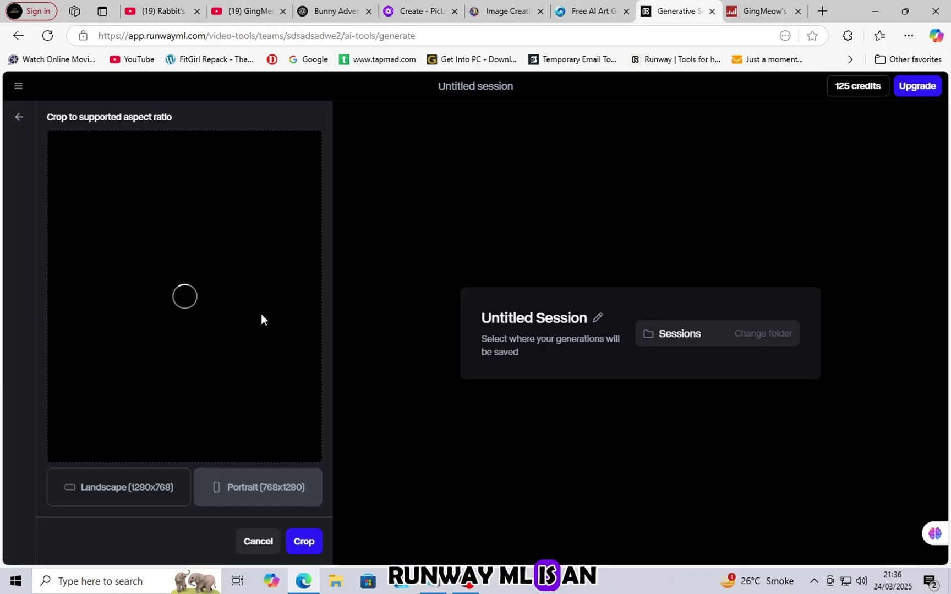
pyautogui.click(149, 490)
pyautogui.click(208, 491)
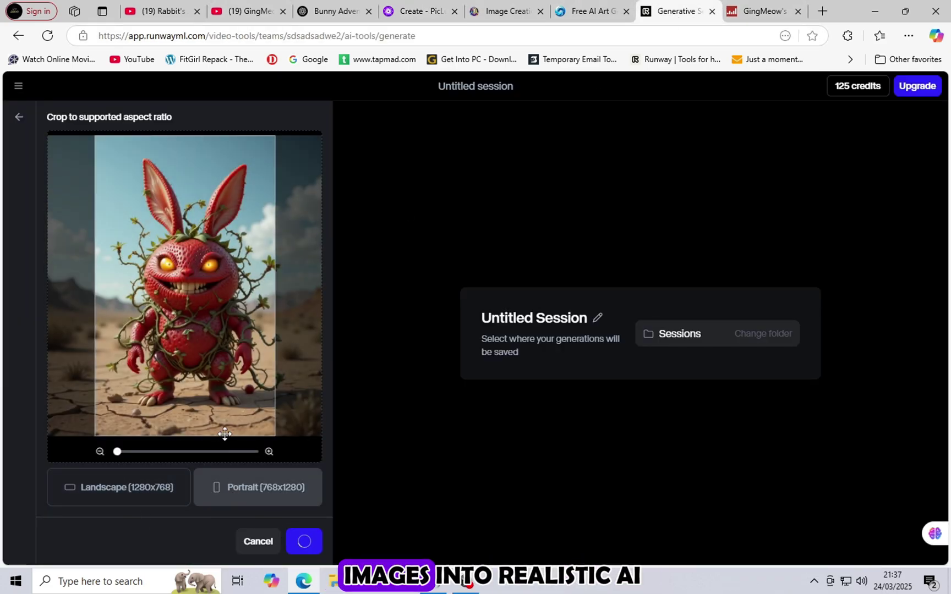
pyautogui.hotkey('ctrl', 'v')
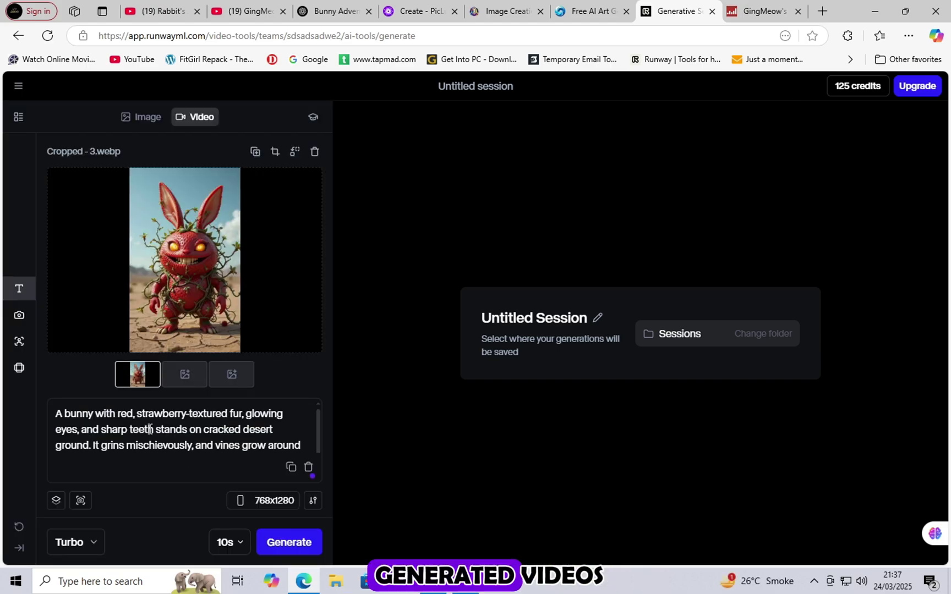
pyautogui.click(238, 484)
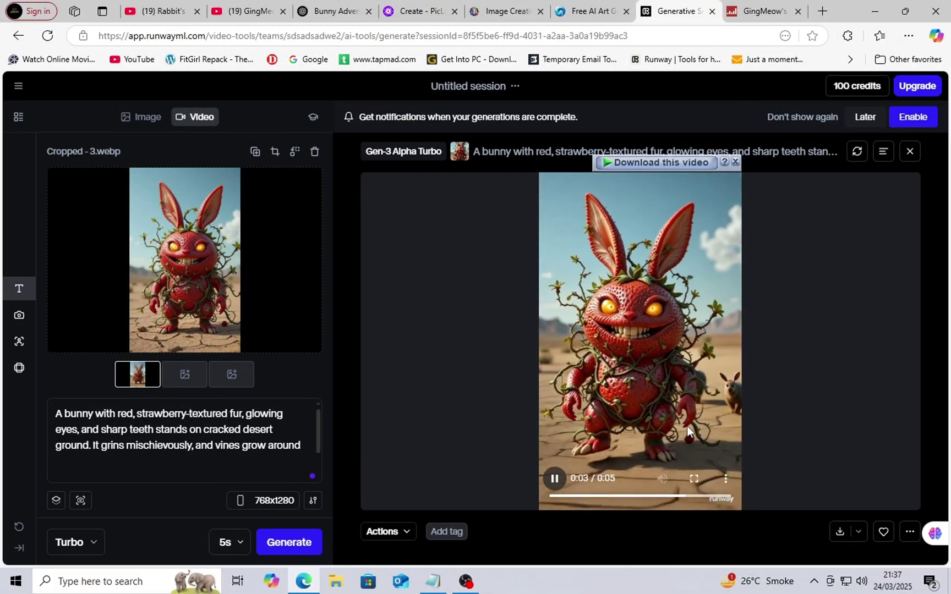
# Step: Download the generated strawberry bunny video with Internet Download Manager into the Desktop\n\video folder as "Generative Session - Runway"
pyautogui.click(655, 162)
pyautogui.click(584, 269)
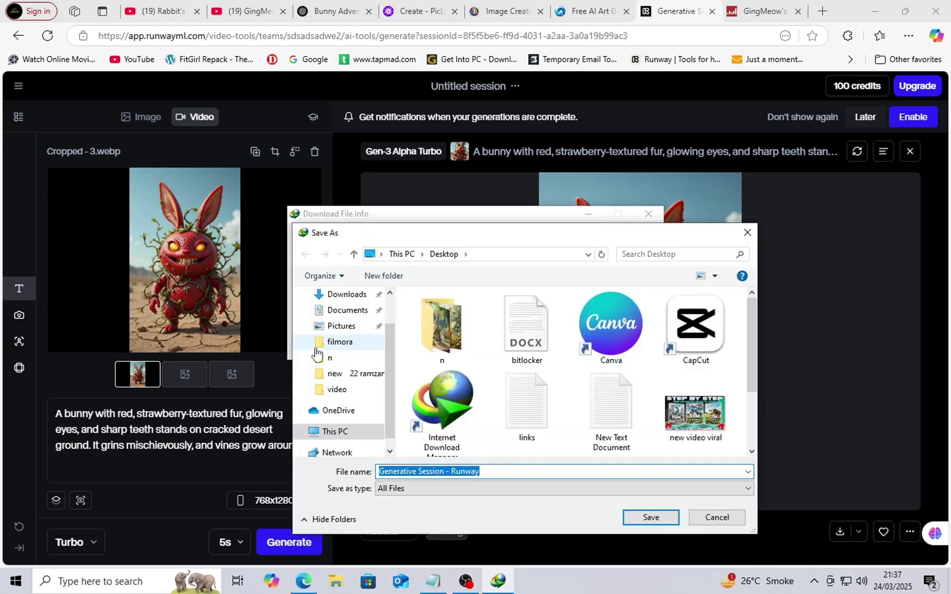
pyautogui.doubleClick(440, 333)
pyautogui.doubleClick(441, 329)
pyautogui.click(650, 516)
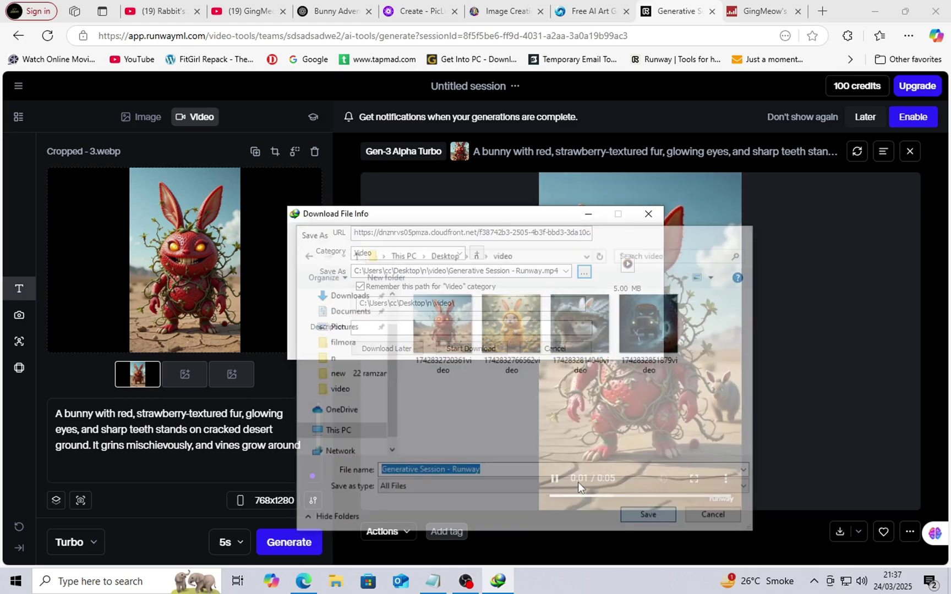
pyautogui.click(487, 349)
pyautogui.click(579, 331)
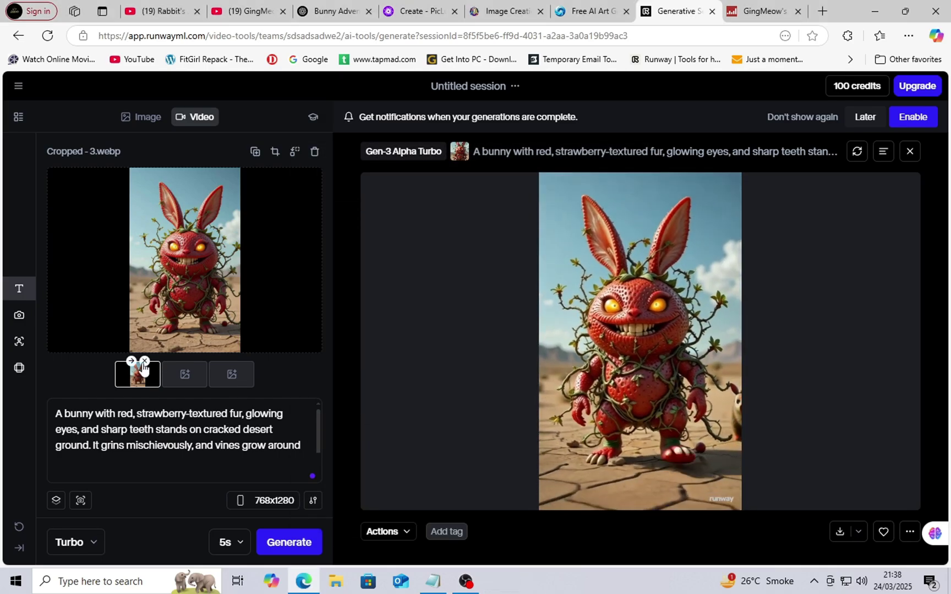
# Step: Replace the Runway video input with image 5 and copy the honeycomb bunny prompt from PicLumen
pyautogui.click(145, 363)
pyautogui.click(184, 270)
pyautogui.doubleClick(424, 118)
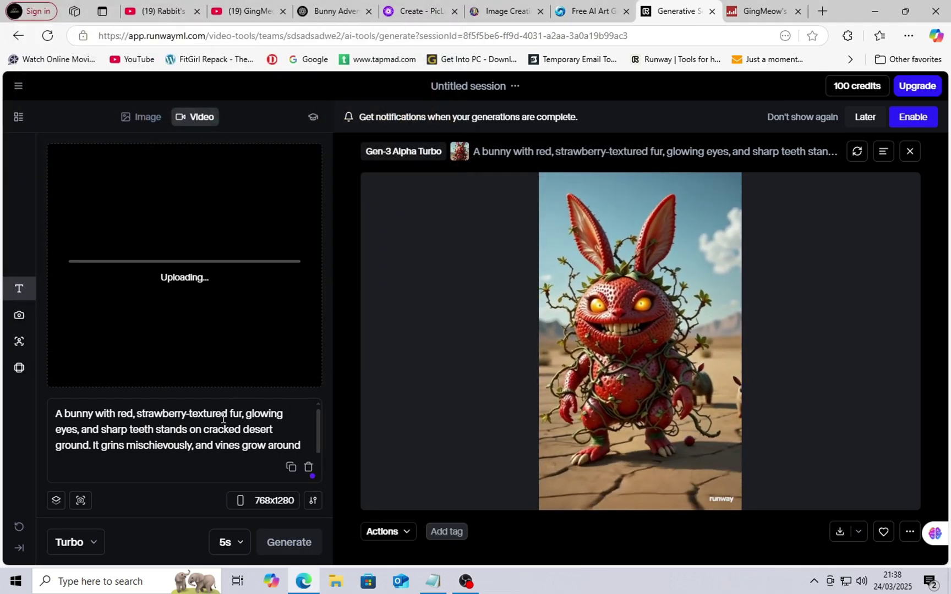
pyautogui.click(338, 11)
pyautogui.click(433, 10)
pyautogui.scroll(8, 675, 378)
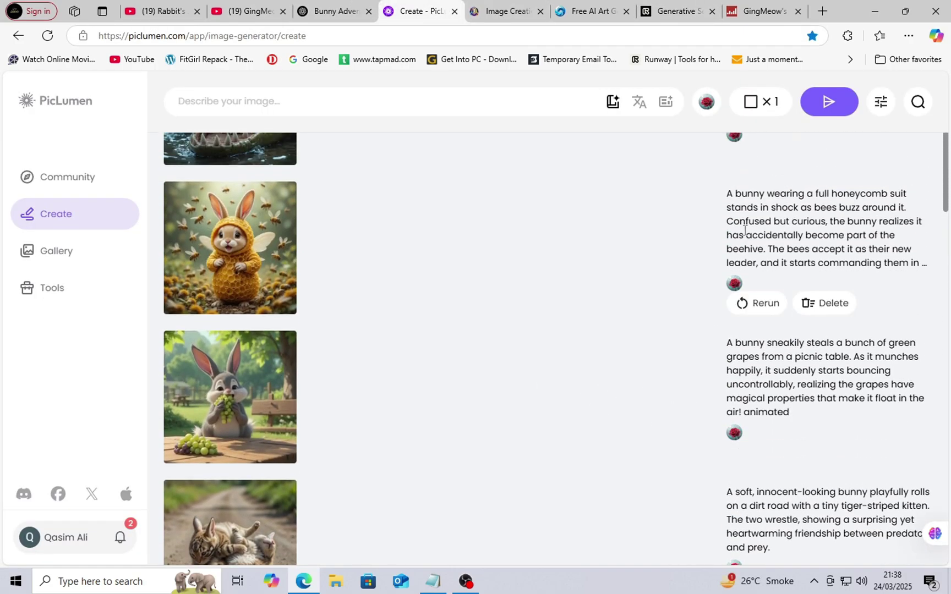
pyautogui.moveTo(726, 194); pyautogui.dragTo(930, 263)
pyautogui.rightClick(794, 237)
pyautogui.click(782, 252)
# Step: Generate a 5s Runway video from the image cropped to Portrait (768x1280), using the copied honeycomb bunny prompt
pyautogui.click(665, 11)
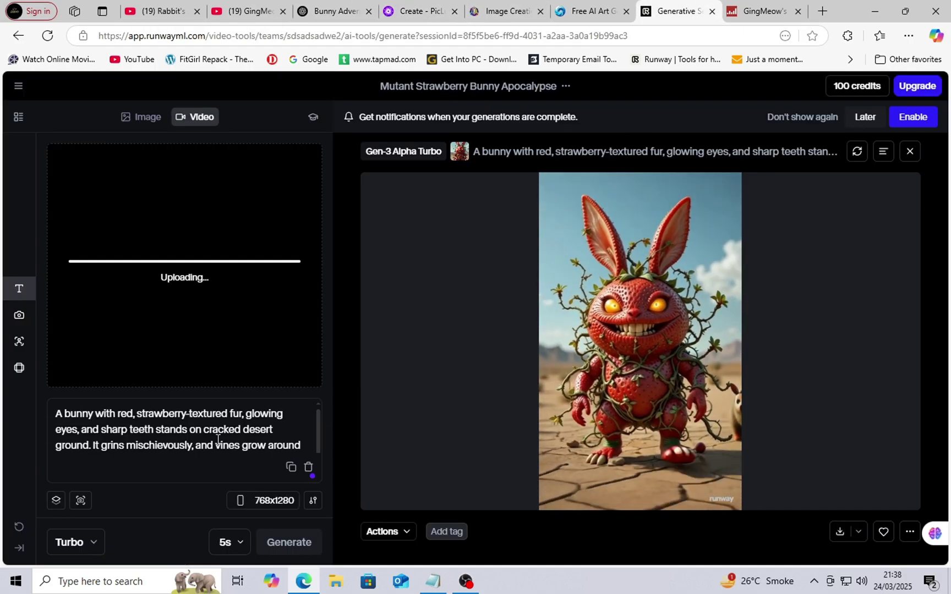
pyautogui.tripleClick(213, 431)
pyautogui.rightClick(155, 427)
pyautogui.click(190, 229)
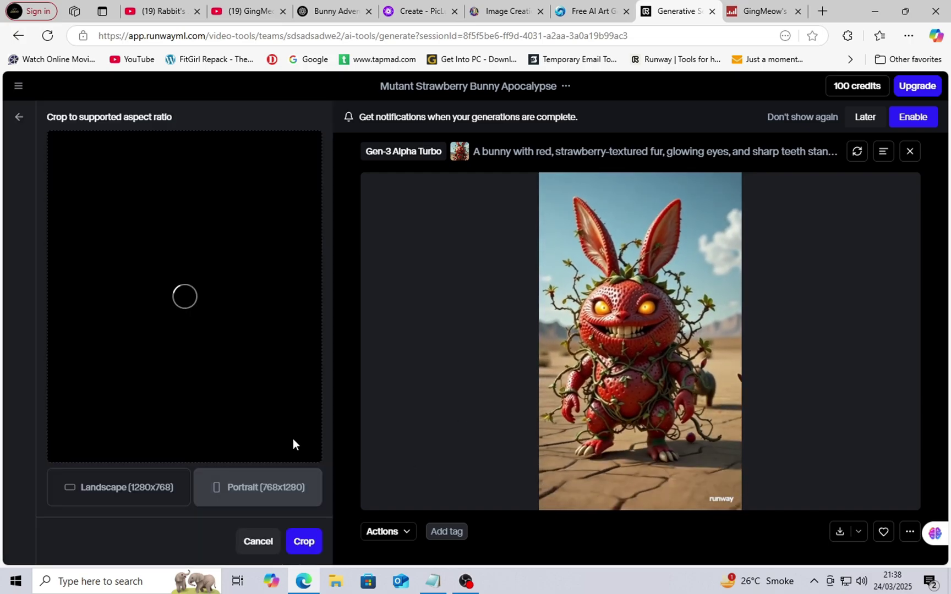
pyautogui.click(303, 541)
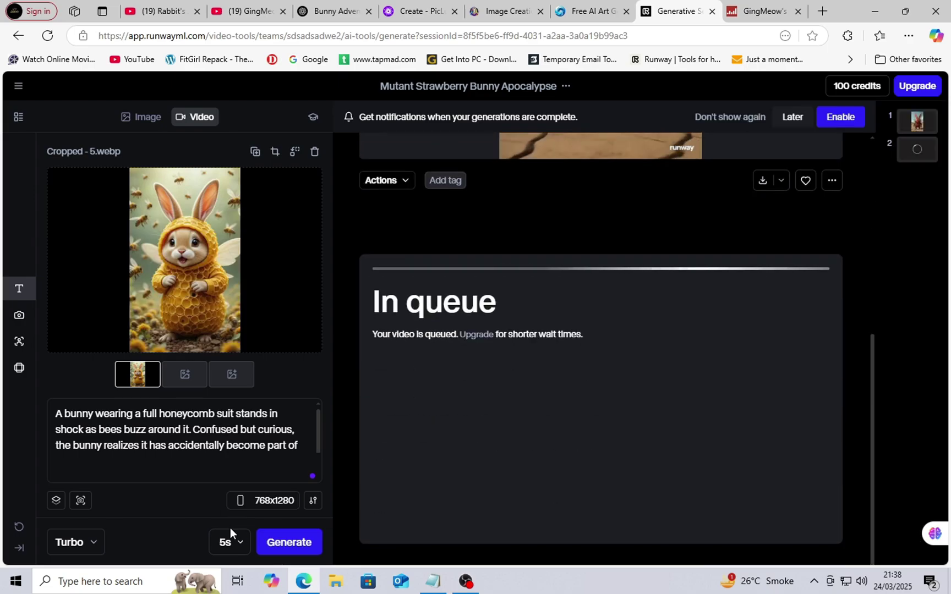
# Step: Examine the SeaArt image-to-video history and play the honeycomb bunny videos in SeaArt and Runway
pyautogui.click(592, 9)
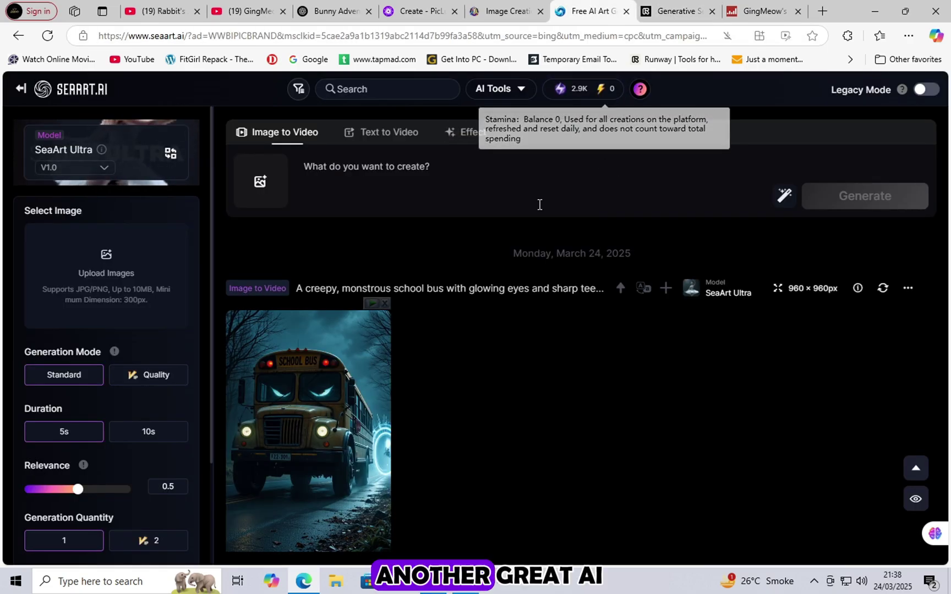
pyautogui.scroll(-5, 413, 403)
pyautogui.scroll(-3, 413, 405)
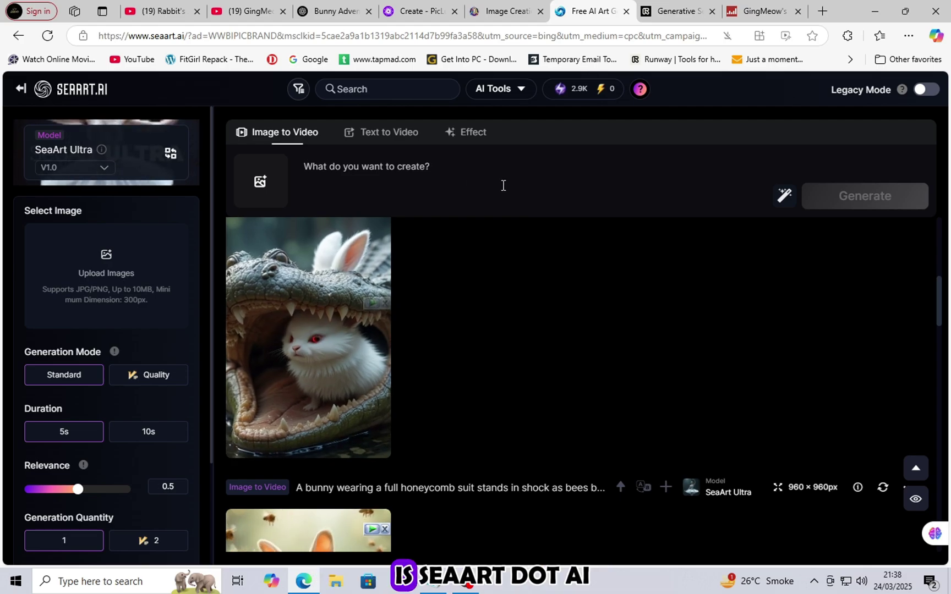
pyautogui.scroll(-3, 420, 367)
pyautogui.click(302, 308)
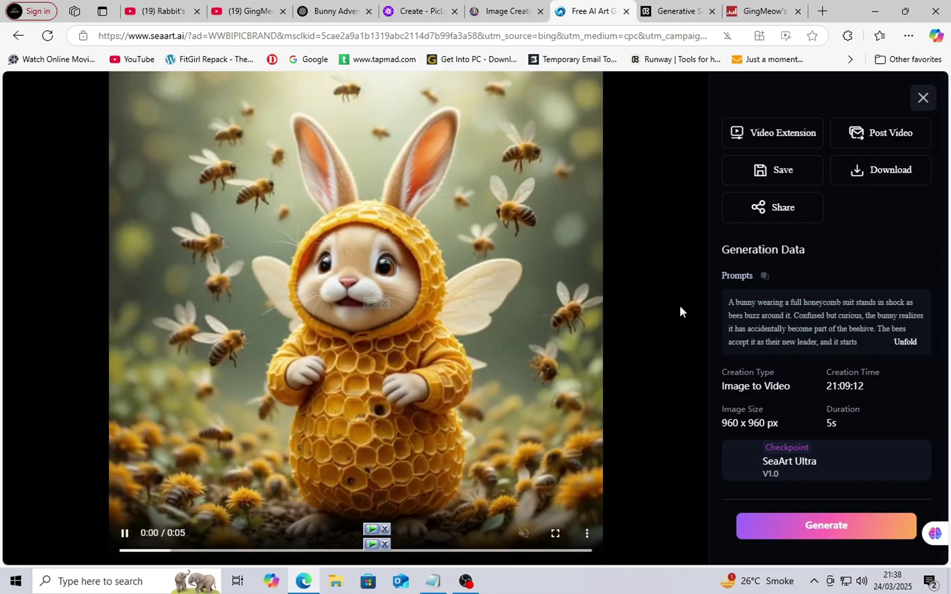
pyautogui.click(920, 99)
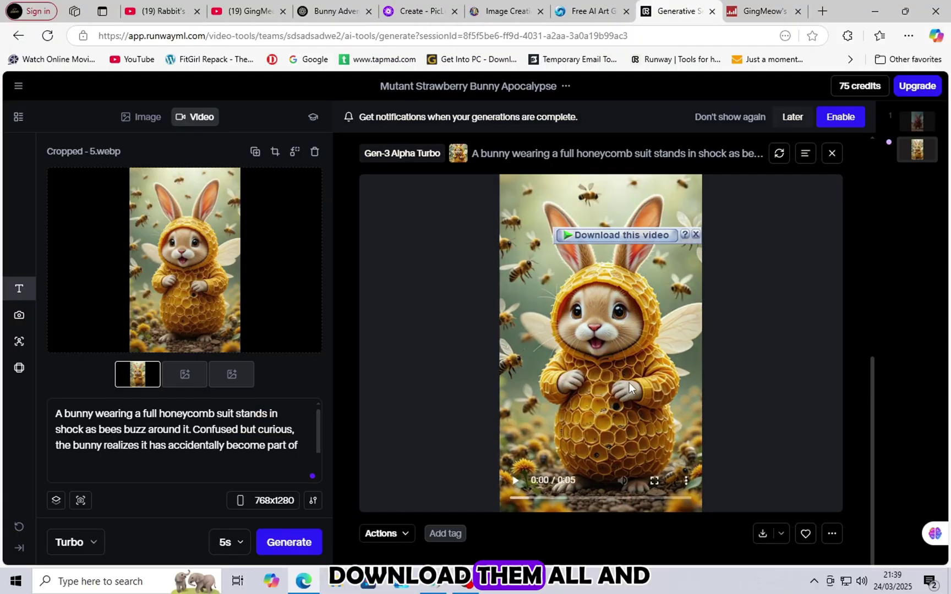
pyautogui.click(516, 481)
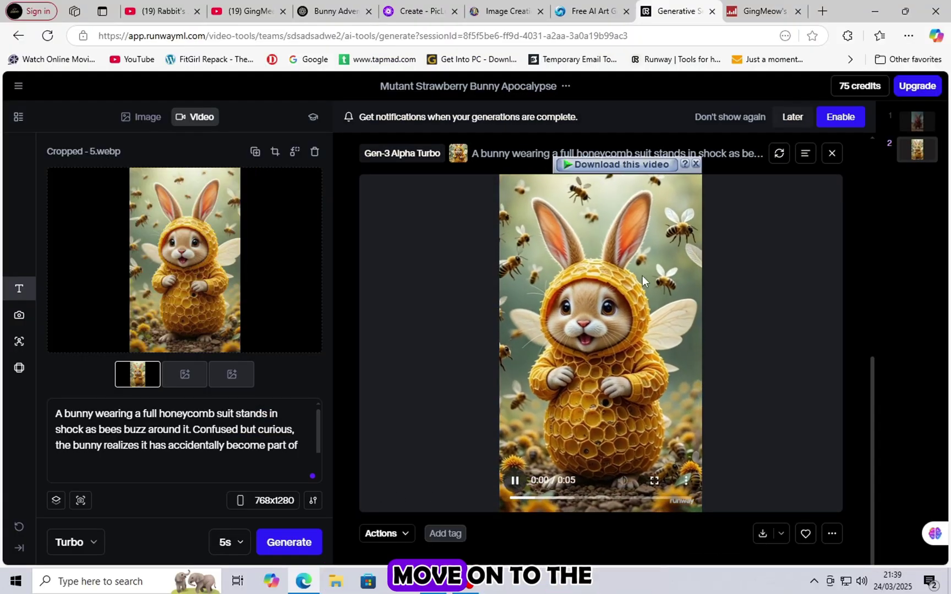
# Step: Ask ChatGPT in the bunny shorts chat: "please provide me a voice script of all propmt one by one"
pyautogui.click(600, 16)
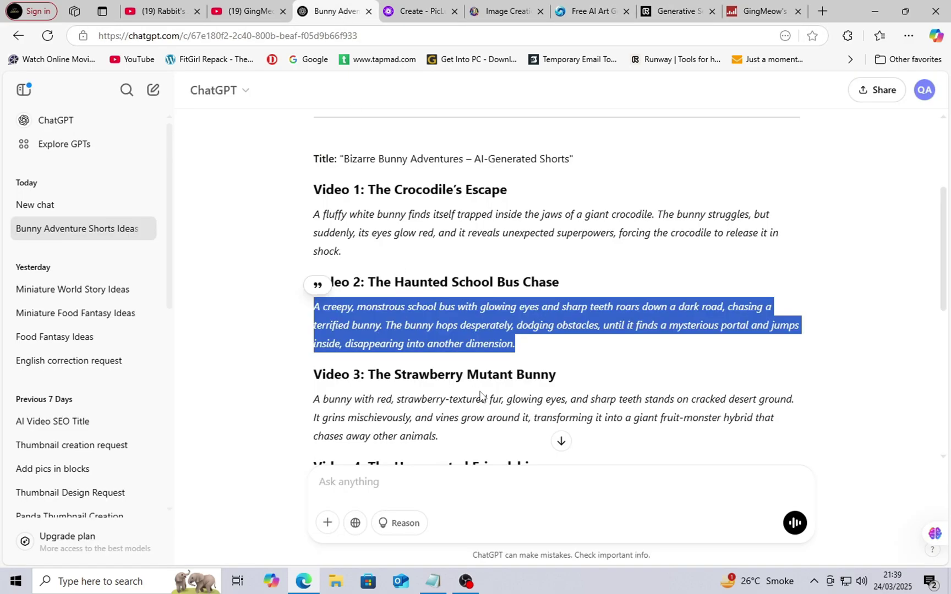
pyautogui.scroll(-10, 434, 484)
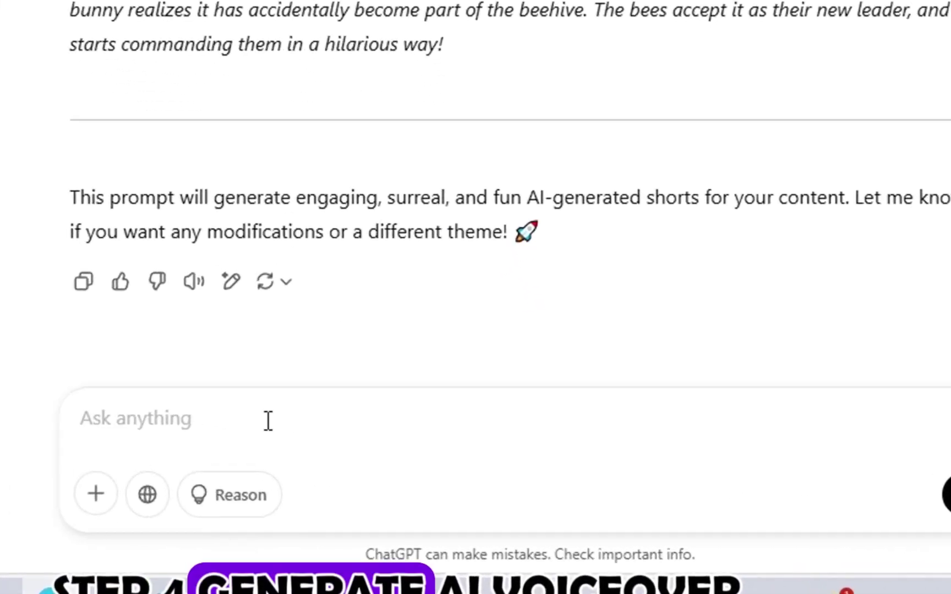
pyautogui.write('e a v')
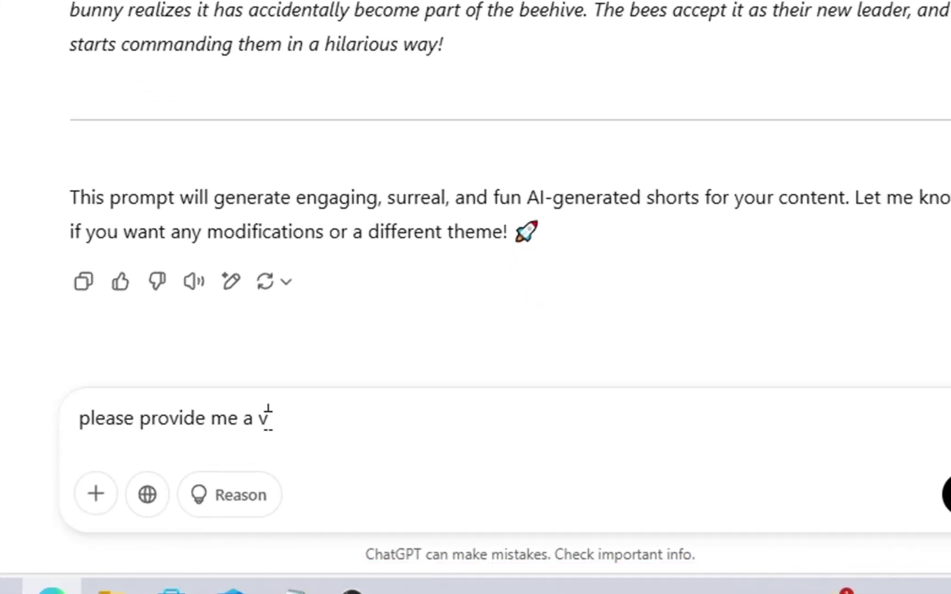
pyautogui.write('oice script of all p')
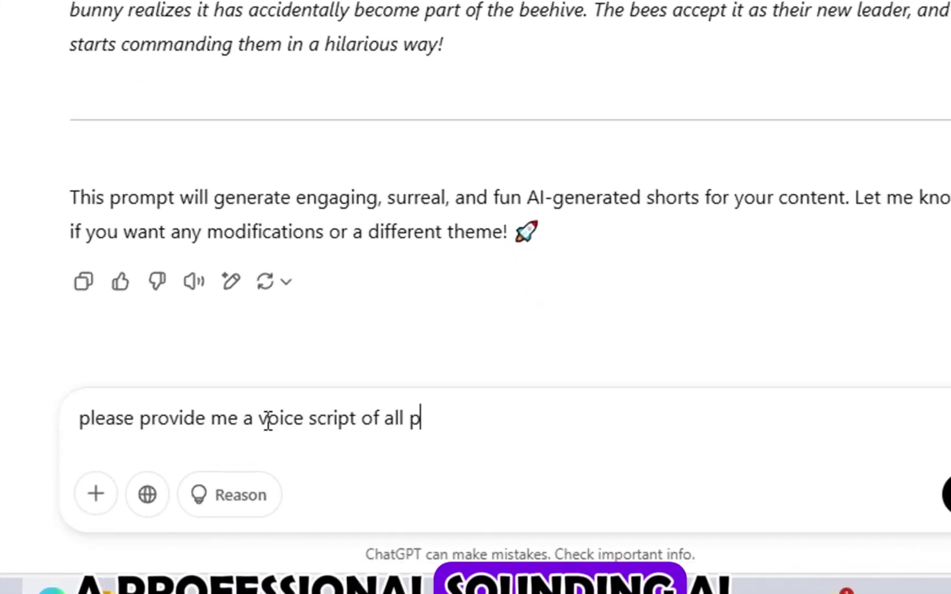
pyautogui.write('ropmt one by one')
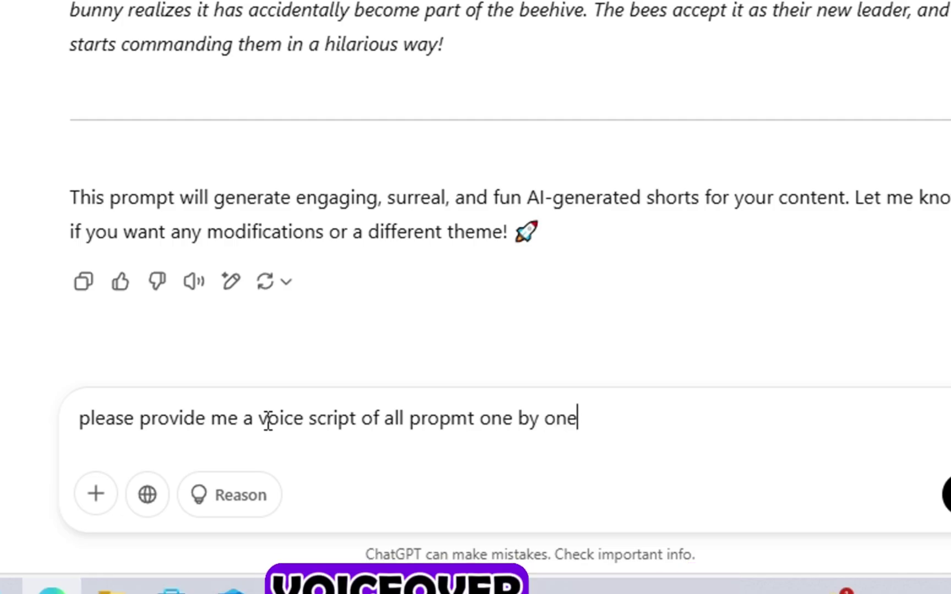
pyautogui.press('Return')
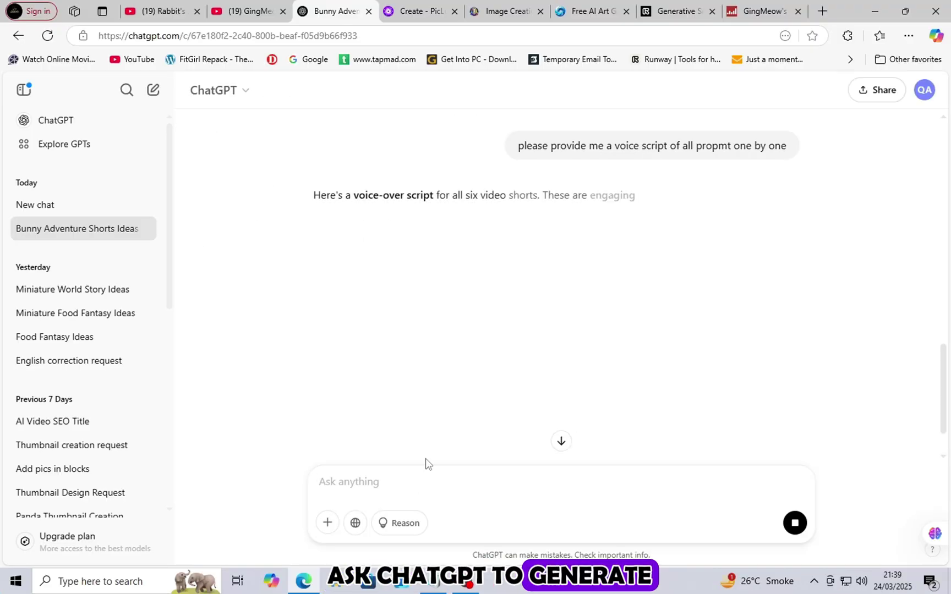
# Step: Copy the voice-over script of Video 1: The Crocodile's Escape from the ChatGPT reply
pyautogui.scroll(-1, 565, 342)
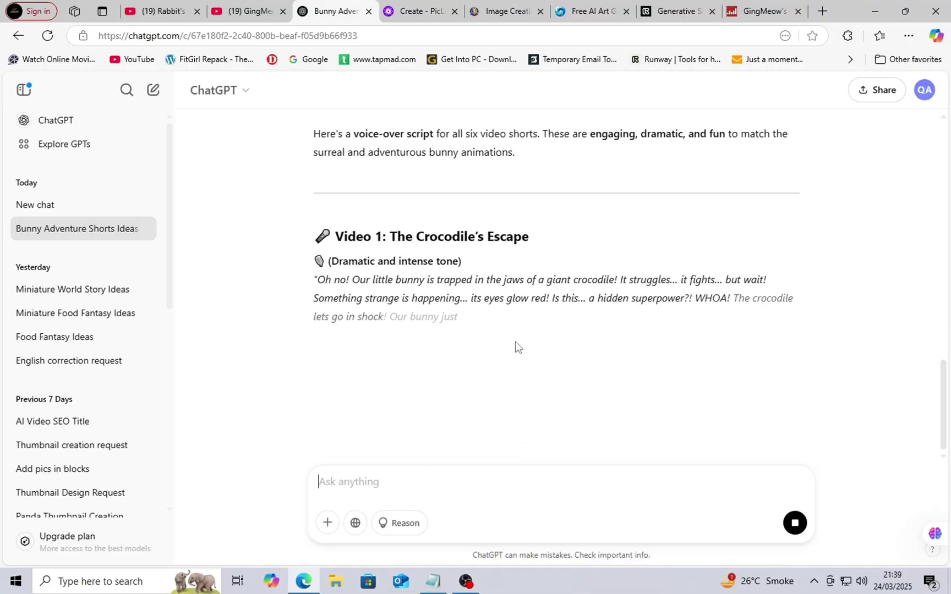
pyautogui.moveTo(323, 282); pyautogui.dragTo(611, 321)
pyautogui.rightClick(602, 320)
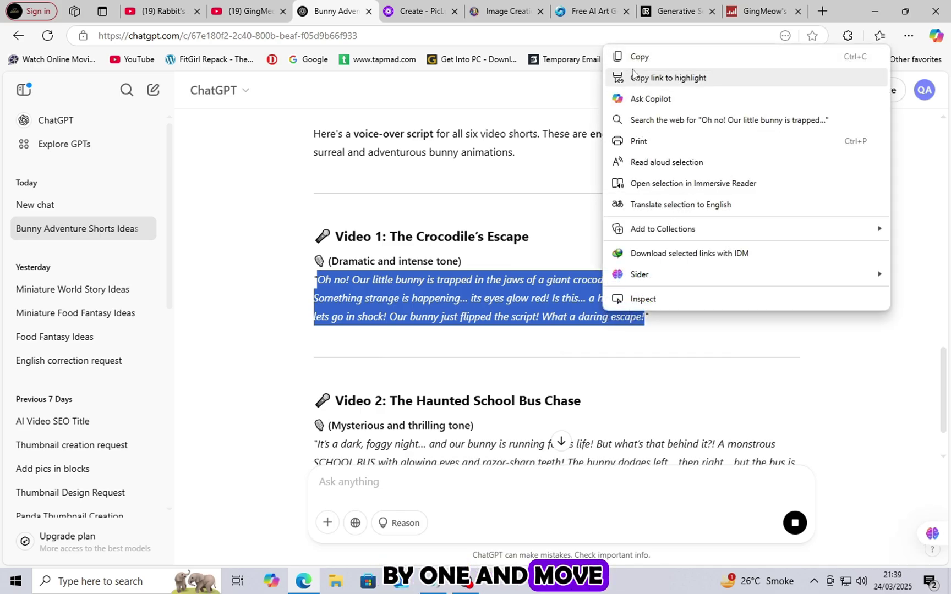
pyautogui.click(633, 57)
# Step: Return to the Runway dashboard and open the Generative Audio tool
pyautogui.click(675, 11)
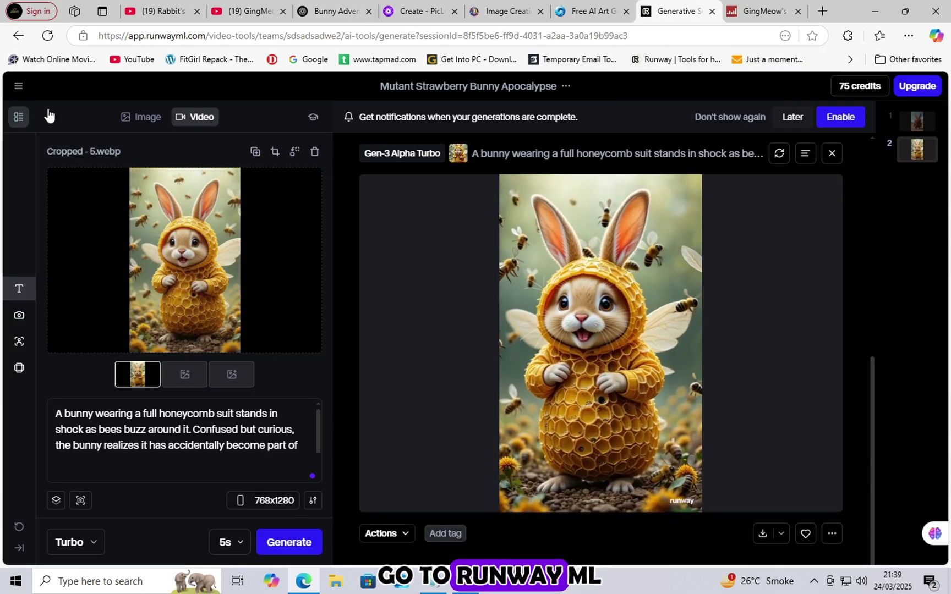
pyautogui.click(18, 36)
pyautogui.click(19, 36)
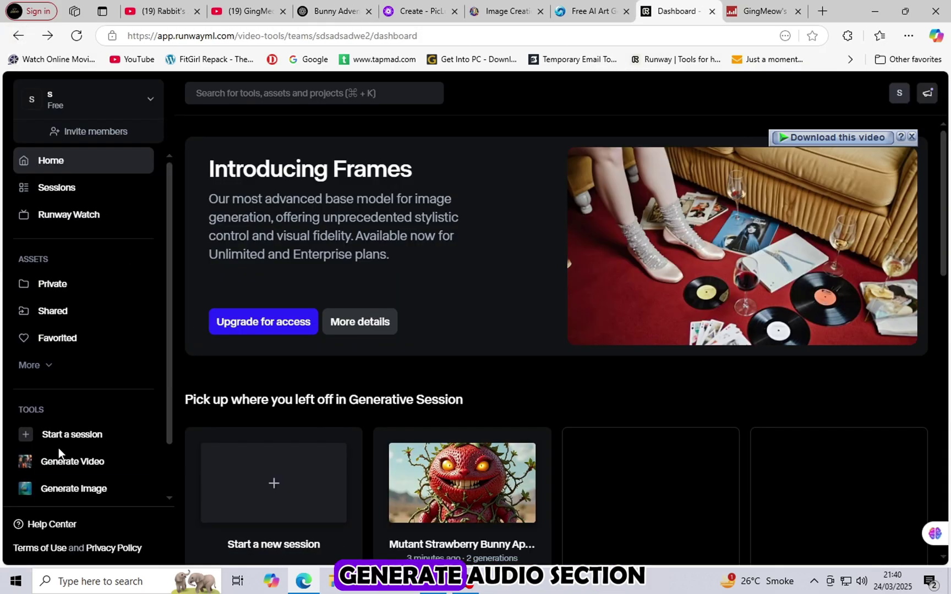
pyautogui.scroll(-1, 62, 445)
pyautogui.click(84, 456)
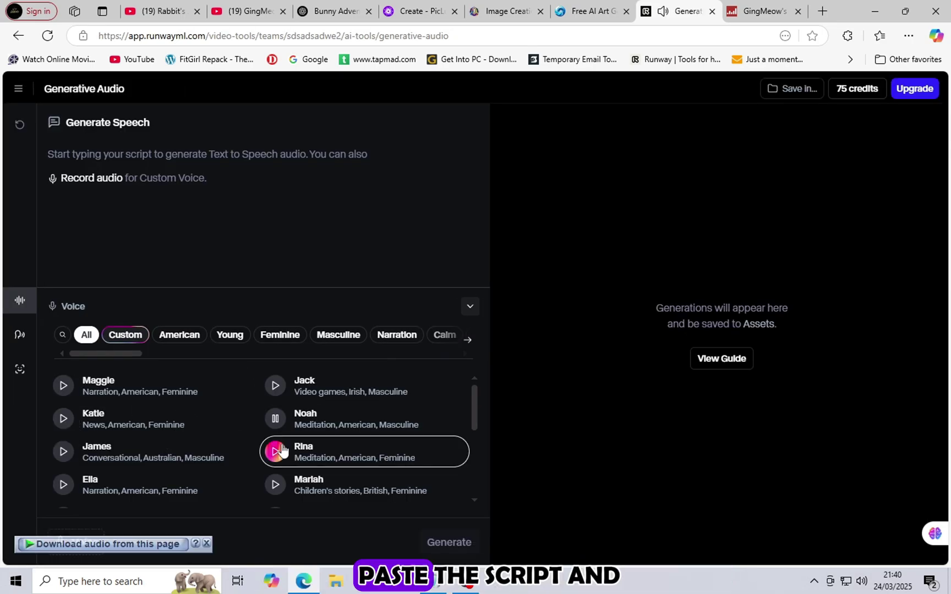
# Step: Audition Runway voices with the Young and Emotional filters and generate speech from the crocodile script with the Mariah voice
pyautogui.scroll(-2, 286, 451)
pyautogui.click(228, 335)
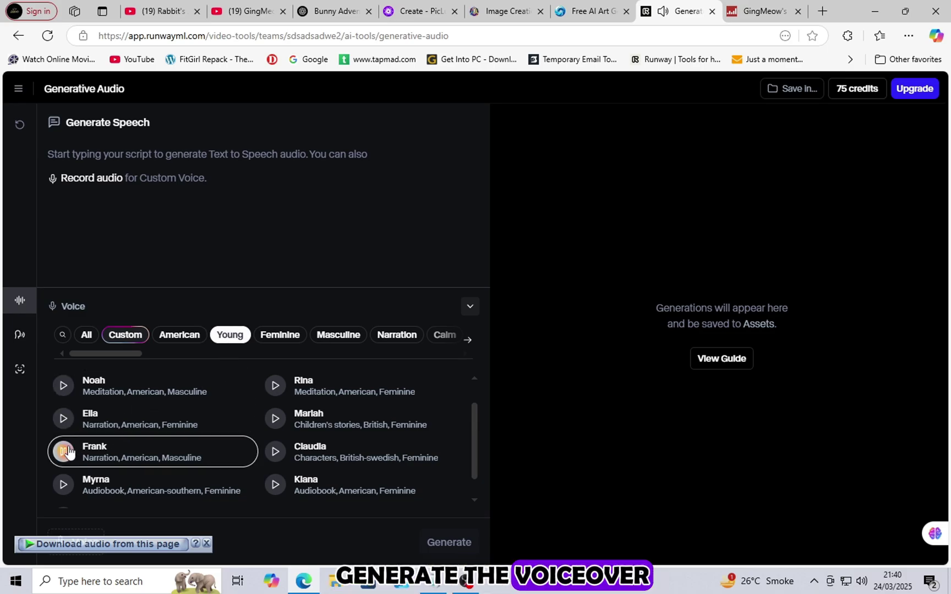
pyautogui.click(296, 490)
pyautogui.scroll(1, 151, 348)
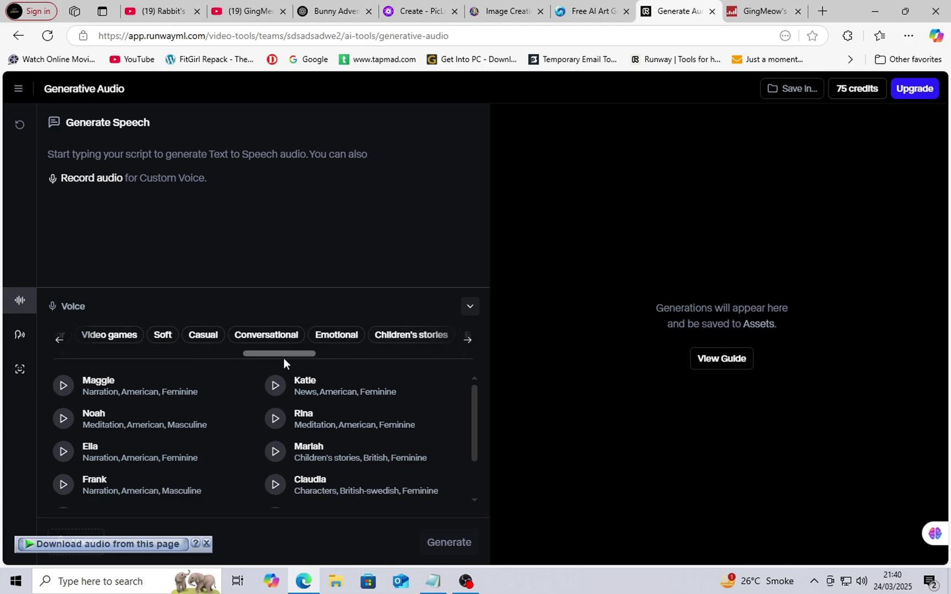
pyautogui.click(322, 338)
pyautogui.click(80, 542)
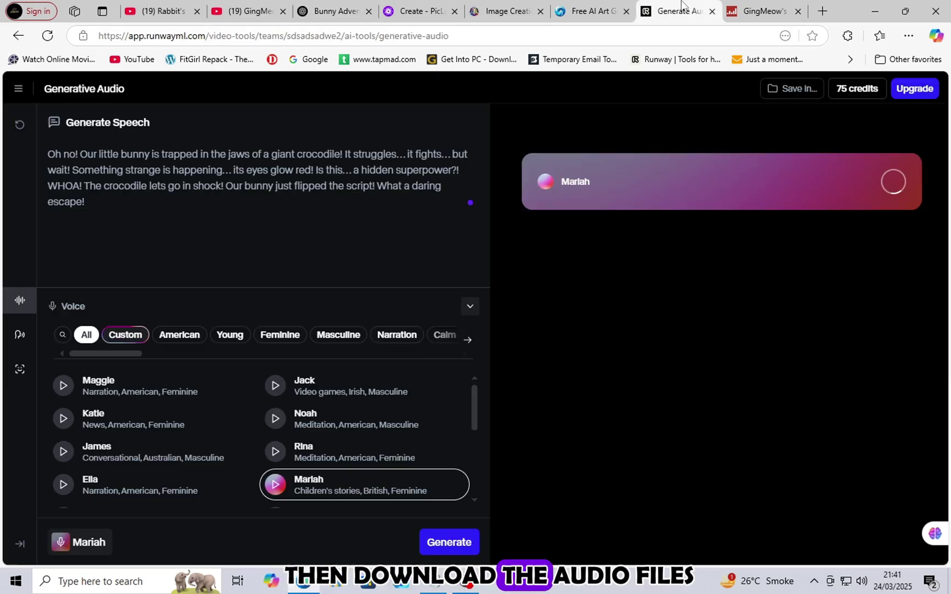
# Step: Generate the crocodile script speech with the Ella voice and delete the Mariah clip
pyautogui.click(138, 484)
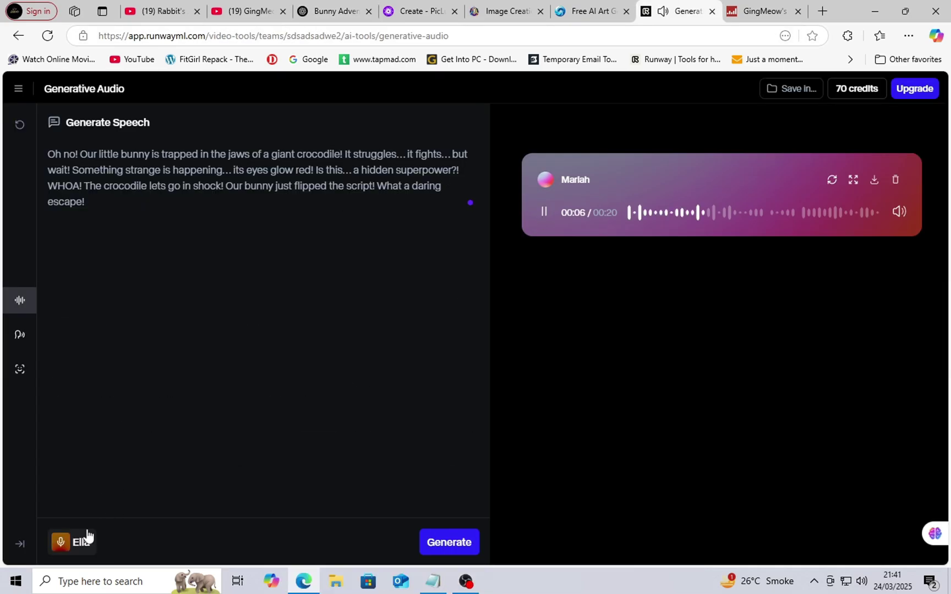
pyautogui.click(84, 539)
pyautogui.click(84, 539)
pyautogui.click(448, 542)
pyautogui.click(894, 180)
# Step: Replace the speech text with the haunted school bus script and generate it with the Ella voice
pyautogui.hotkey('ctrl', 'a')
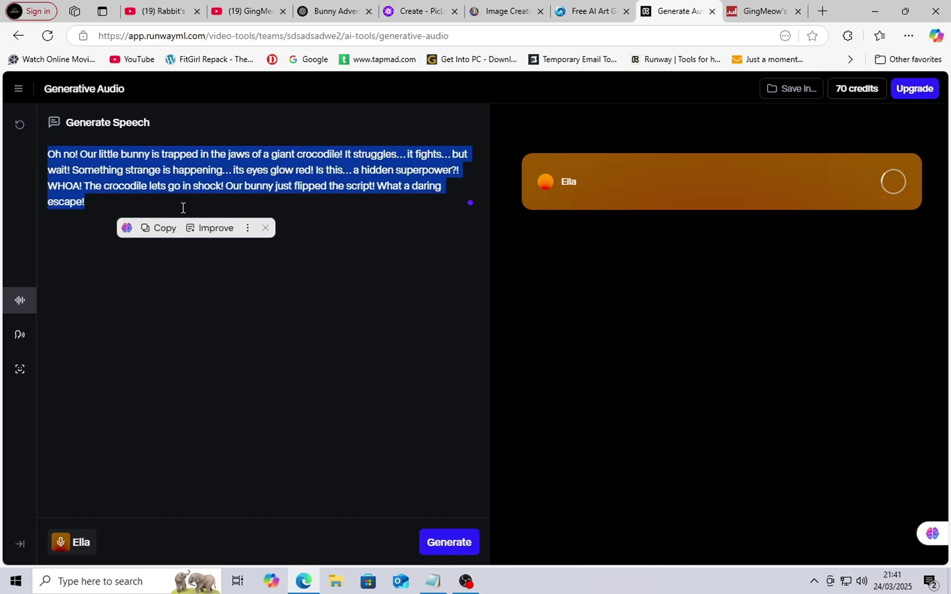
pyautogui.hotkey('ctrl', 'v')
pyautogui.click(542, 213)
pyautogui.click(461, 541)
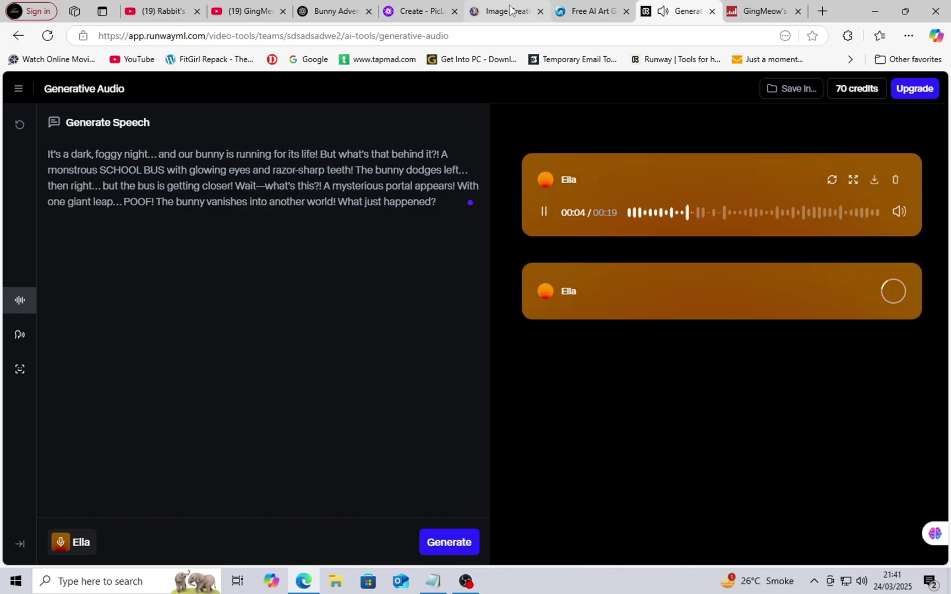
# Step: Copy the strawberry mutant script from ChatGPT, generate its speech with the Ella voice and play the school bus clip
pyautogui.click(334, 11)
pyautogui.scroll(-3, 360, 302)
pyautogui.moveTo(317, 297); pyautogui.dragTo(634, 334)
pyautogui.rightClick(579, 320)
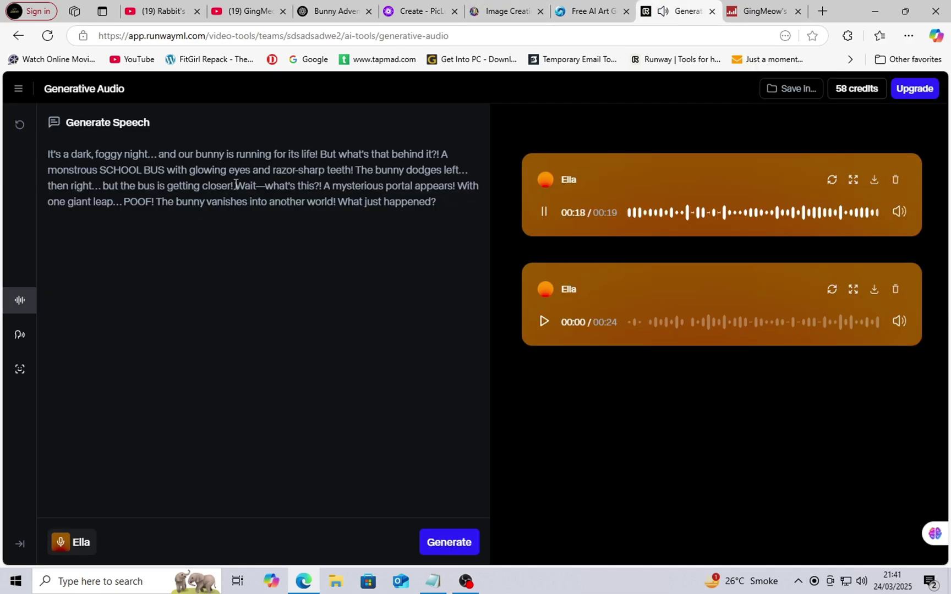
pyautogui.tripleClick(235, 184)
pyautogui.rightClick(236, 185)
pyautogui.click(324, 323)
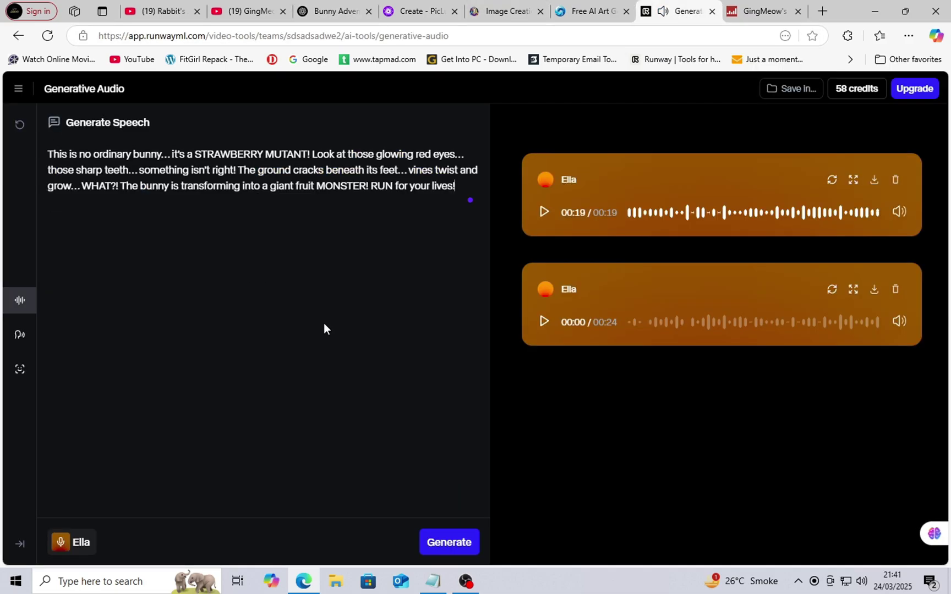
pyautogui.click(448, 542)
pyautogui.click(544, 321)
# Step: Download the first Ella clip, the crocodile script, to the Desktop as MP3 file 1
pyautogui.click(873, 180)
pyautogui.scroll(1, 536, 220)
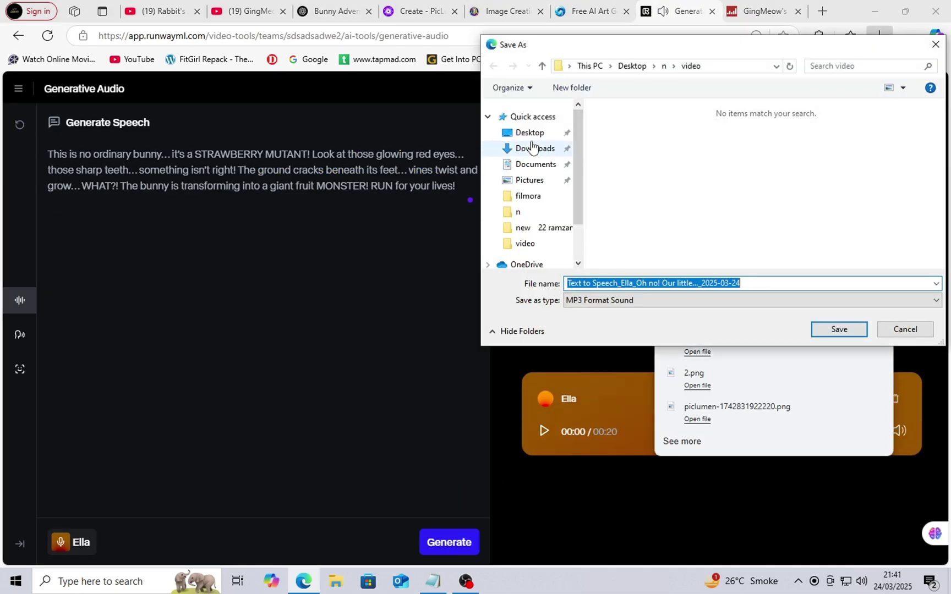
pyautogui.click(529, 134)
pyautogui.write('1')
pyautogui.click(825, 329)
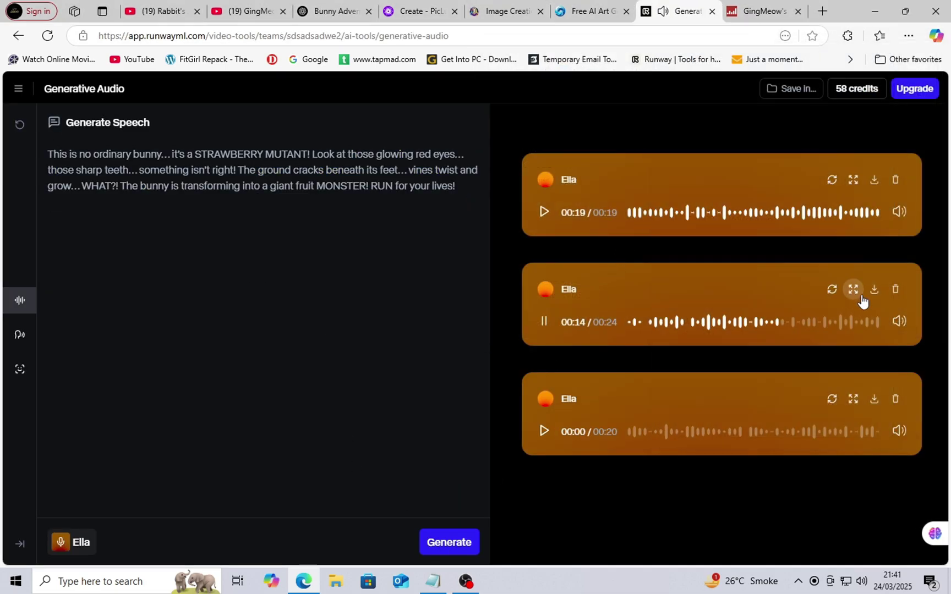
# Step: Download the school bus clip as MP3 file 2 and the strawberry mutant clip as MP3 file 3
pyautogui.click(852, 288)
pyautogui.click(747, 113)
pyautogui.write('2')
pyautogui.press('Return')
pyautogui.click(874, 398)
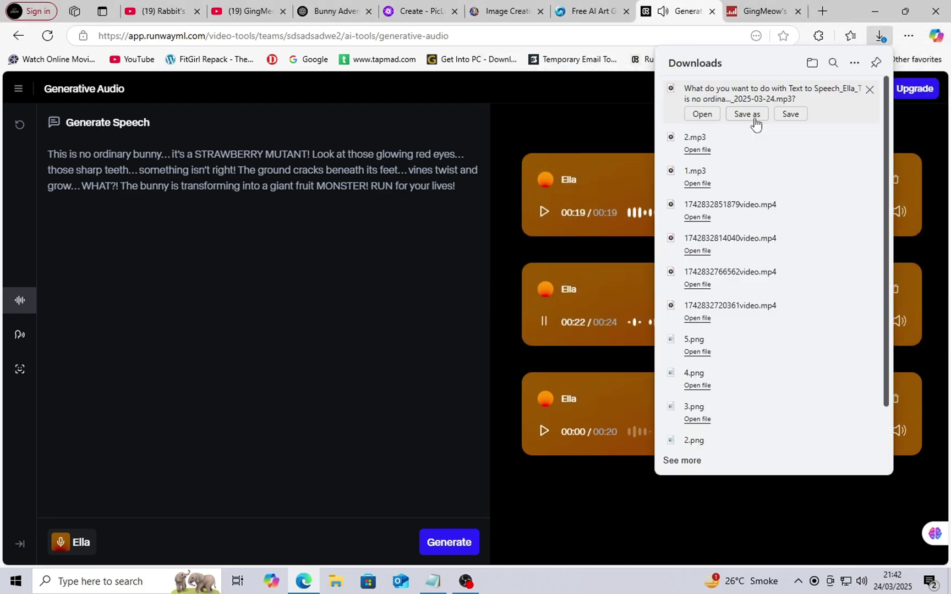
pyautogui.click(747, 114)
pyautogui.write('3')
pyautogui.press('Return')
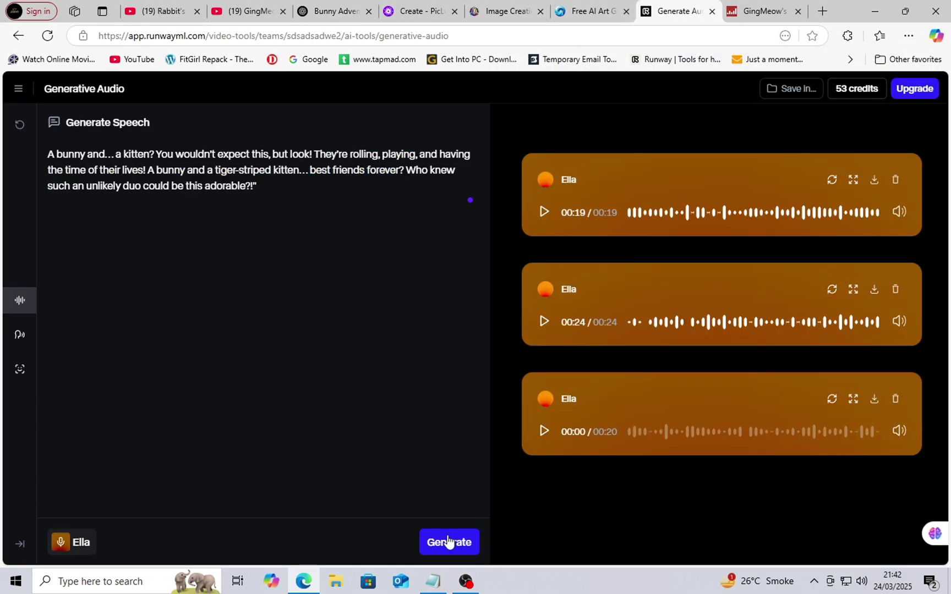
# Step: Generate the bunny-and-kitten speech with the Ella voice and copy the Video 6 honeycomb bunny script from ChatGPT
pyautogui.click(449, 542)
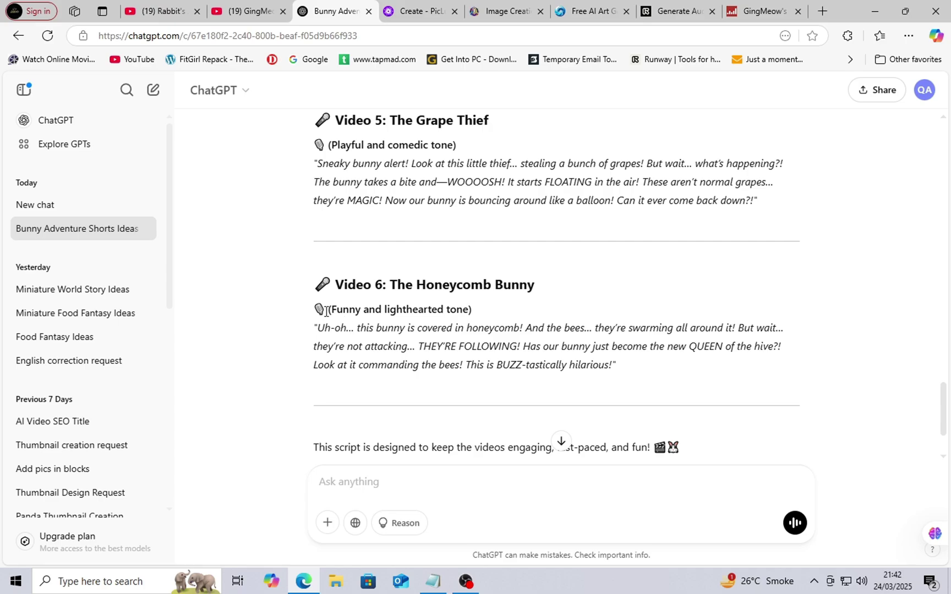
pyautogui.moveTo(313, 326); pyautogui.dragTo(615, 366)
pyautogui.rightClick(552, 352)
pyautogui.click(585, 98)
pyautogui.click(676, 11)
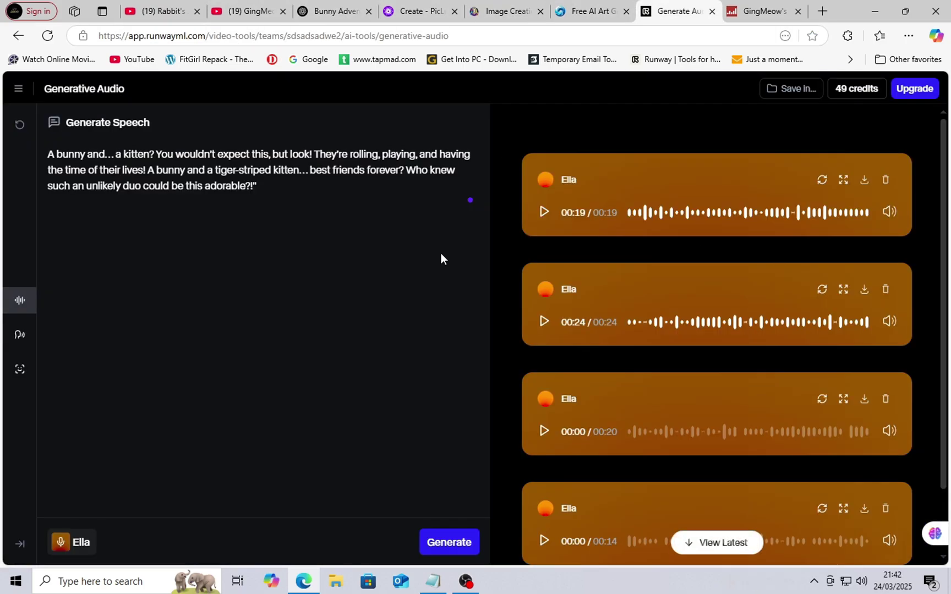
# Step: Replace the speech text in Runway with the honeycomb bunny script and generate it with the Ella voice
pyautogui.tripleClick(150, 161)
pyautogui.rightClick(149, 161)
pyautogui.click(188, 261)
pyautogui.click(448, 542)
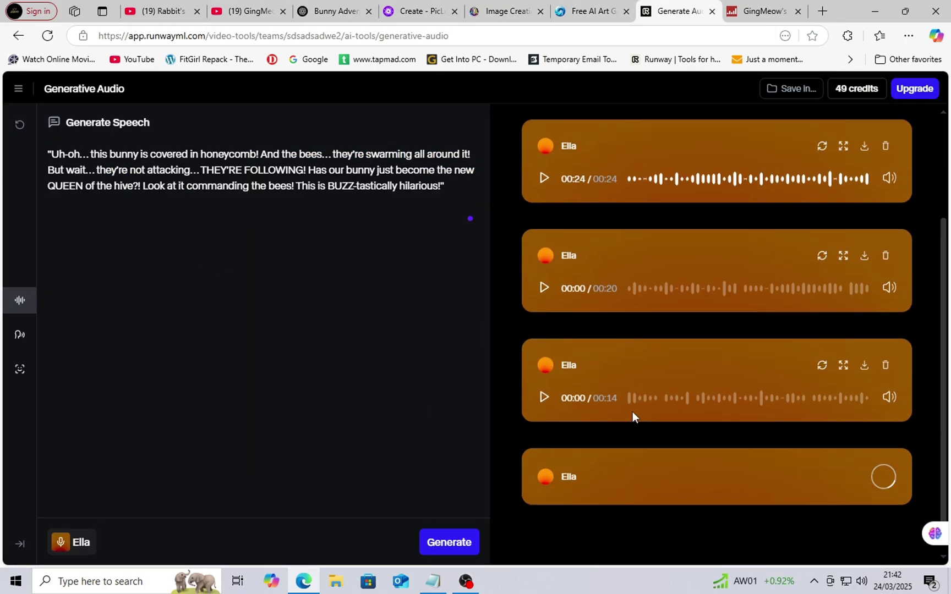
# Step: Briefly play the bunny-and-kitten clip, download it to the Desktop as MP3 file 4 and the honeycomb clip as MP3 file 5
pyautogui.click(544, 383)
pyautogui.click(544, 385)
pyautogui.click(864, 350)
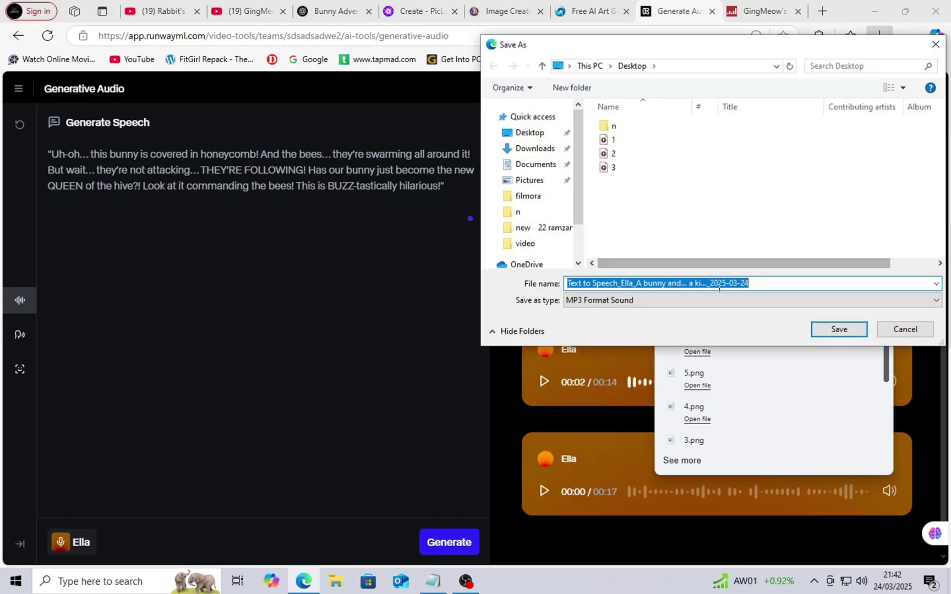
pyautogui.write('4')
pyautogui.press('Return')
pyautogui.write('5')
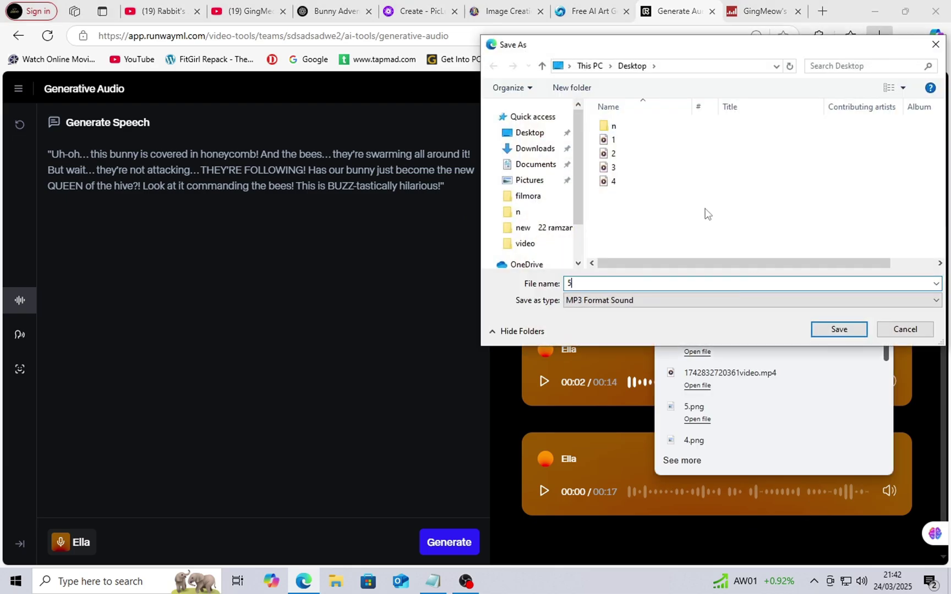
pyautogui.press('Return')
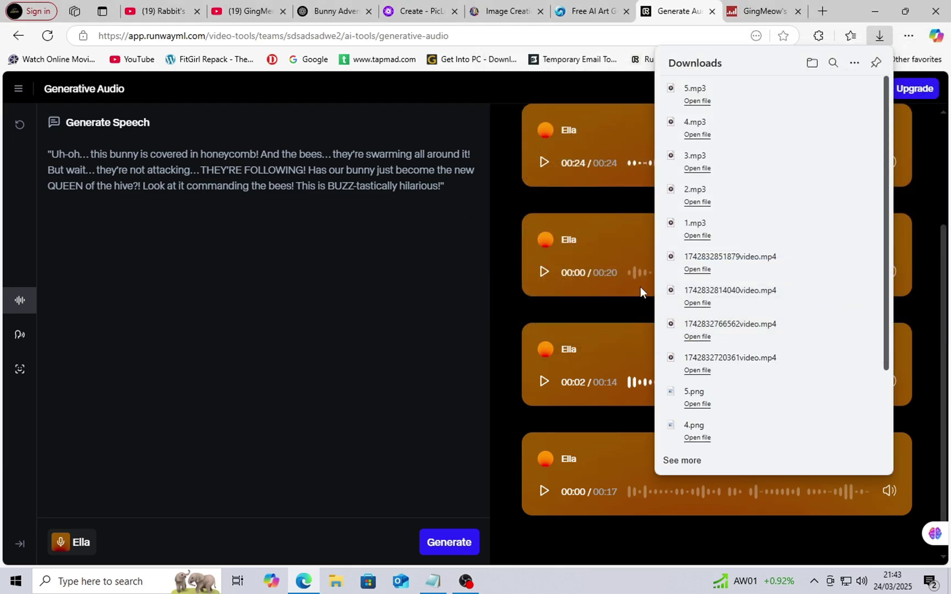
pyautogui.click(591, 343)
pyautogui.scroll(1, 696, 433)
pyautogui.scroll(-2, 696, 433)
pyautogui.scroll(3, 522, 315)
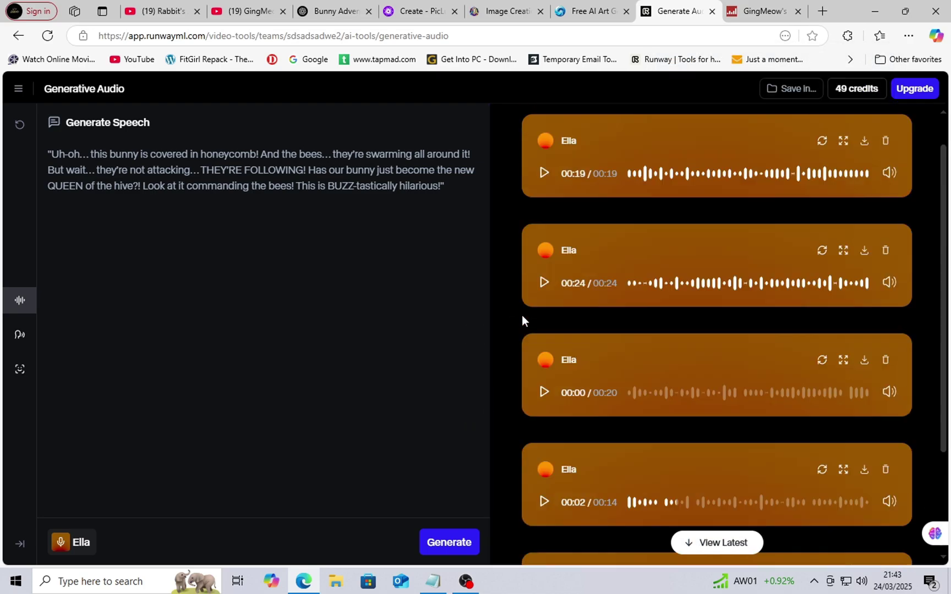
# Step: Show the desktop, refresh it and start a new project in CapCut
pyautogui.press('super+d')
pyautogui.rightClick(366, 278)
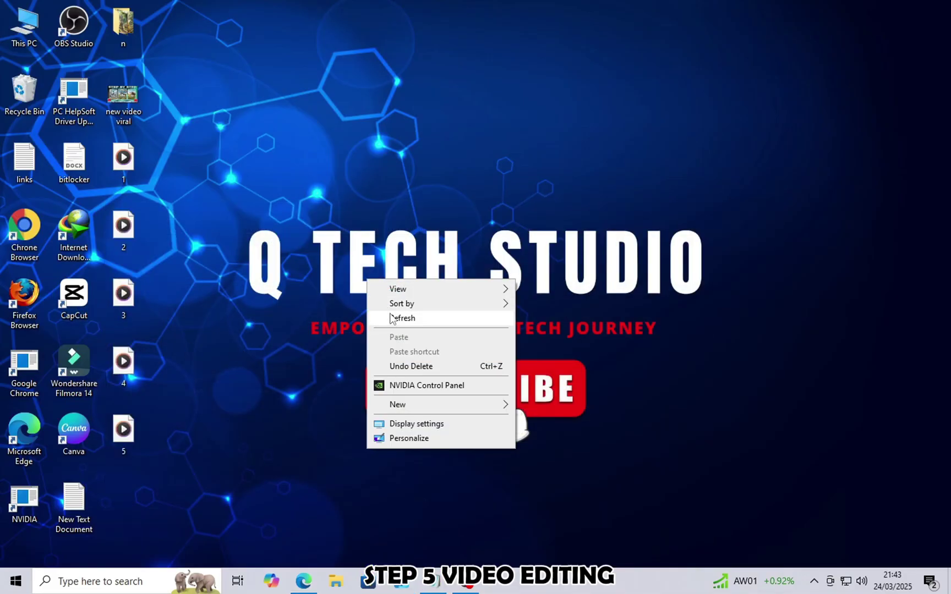
pyautogui.click(391, 317)
pyautogui.rightClick(550, 281)
pyautogui.click(578, 322)
pyautogui.rightClick(601, 286)
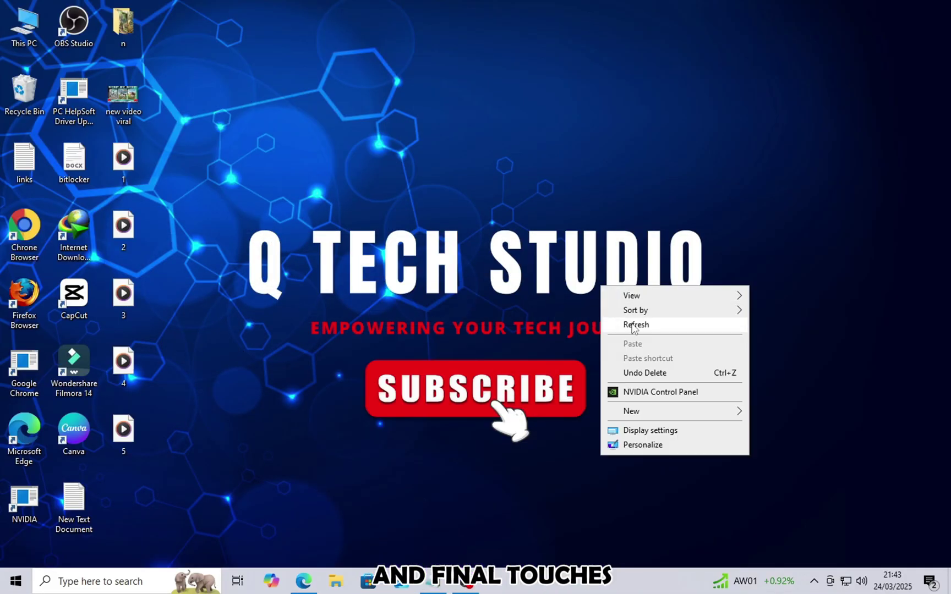
pyautogui.click(632, 326)
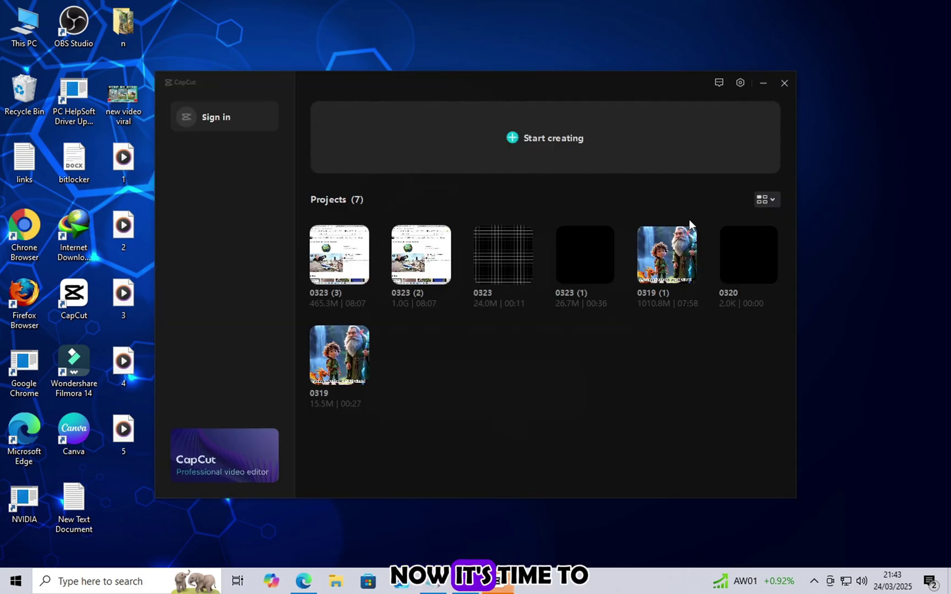
pyautogui.click(512, 142)
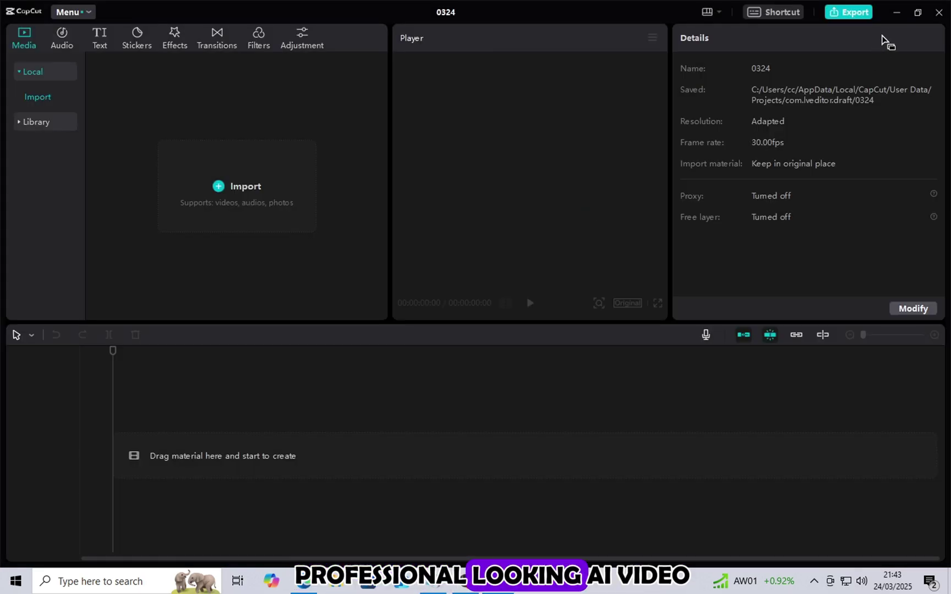
# Step: Add all five videos from the video subfolder of the desktop folder n to the CapCut timeline
pyautogui.click(896, 12)
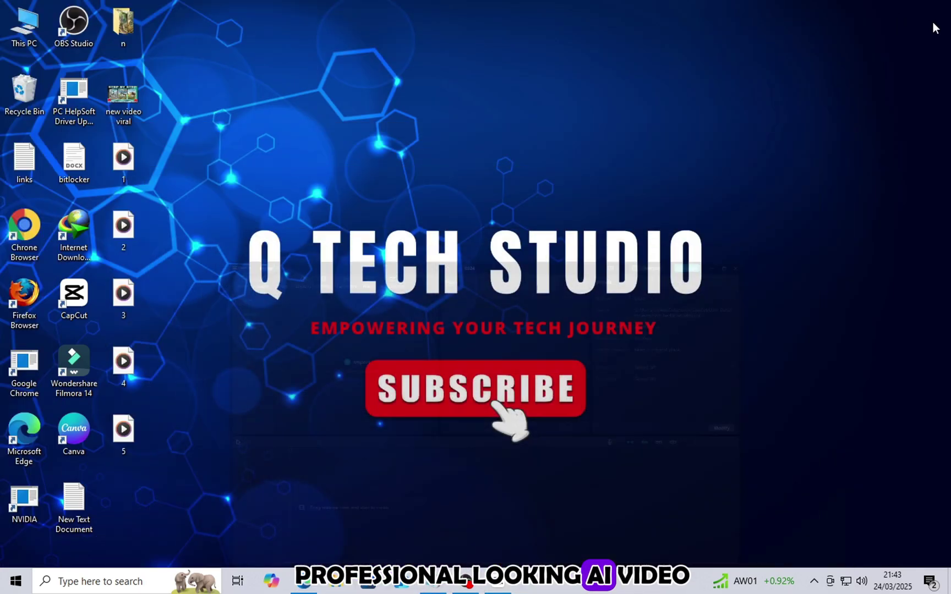
pyautogui.doubleClick(133, 33)
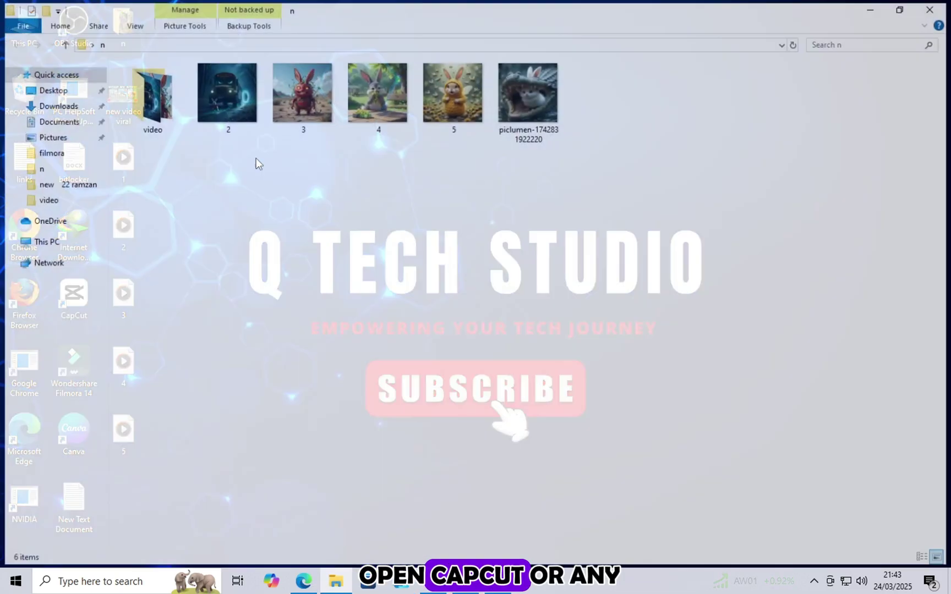
pyautogui.doubleClick(174, 106)
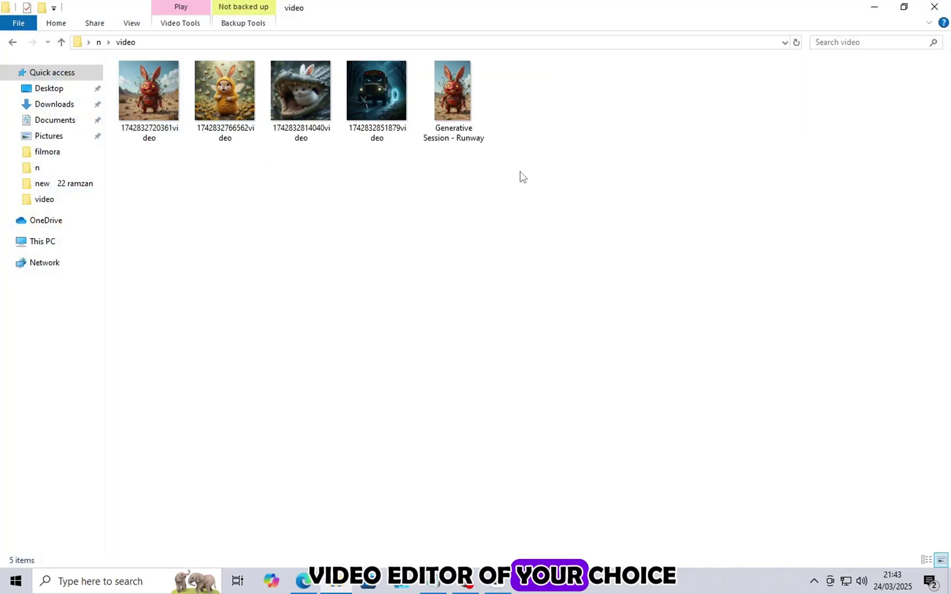
pyautogui.moveTo(521, 176); pyautogui.dragTo(153, 63)
pyautogui.moveTo(155, 108); pyautogui.dragTo(399, 496)
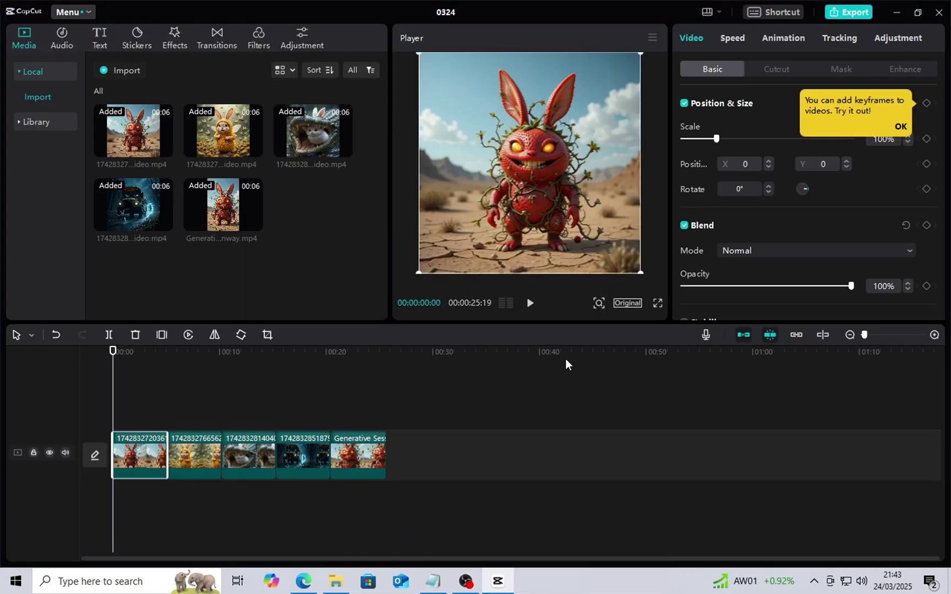
# Step: Close the video folder and add desktop voiceover files 1 to 5 beneath the videos in CapCut, starting at the timeline's beginning
pyautogui.click(894, 12)
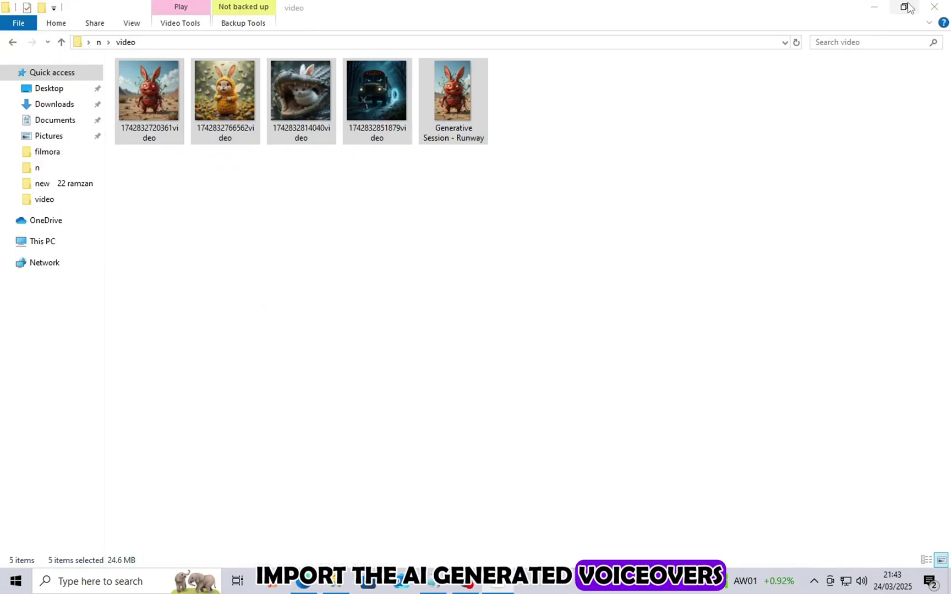
pyautogui.click(937, 7)
pyautogui.click(497, 581)
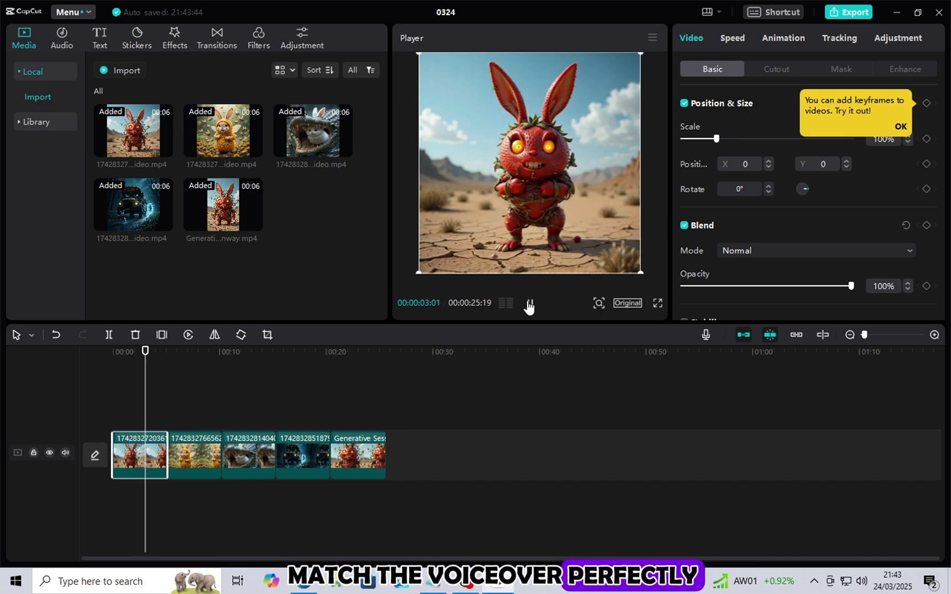
pyautogui.click(896, 12)
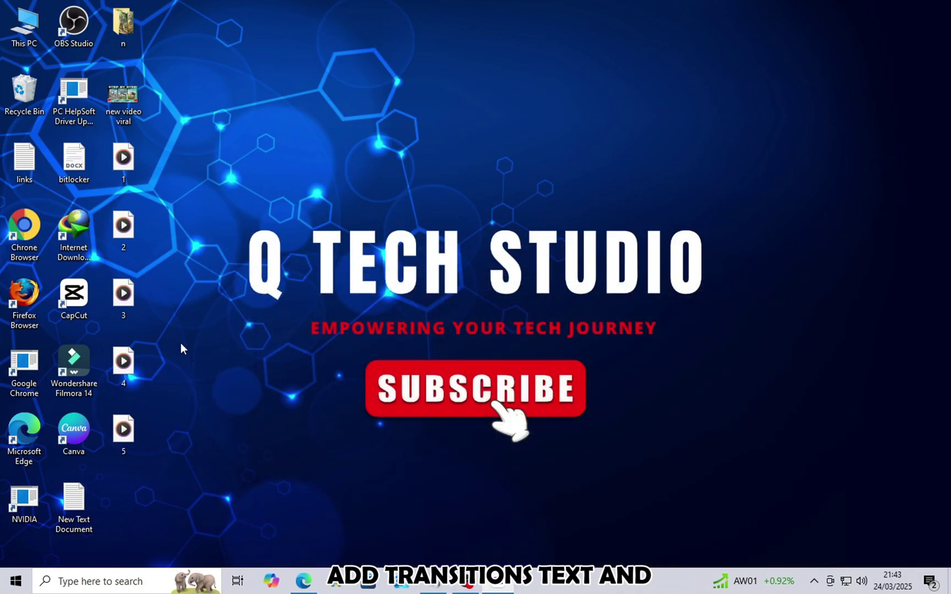
pyautogui.moveTo(176, 158); pyautogui.dragTo(129, 449)
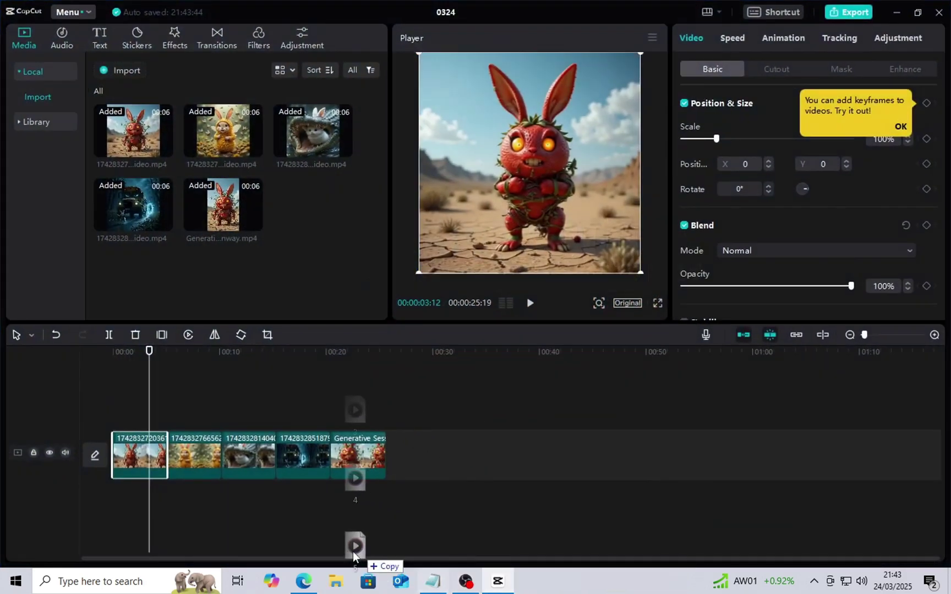
pyautogui.moveTo(353, 551); pyautogui.dragTo(289, 543)
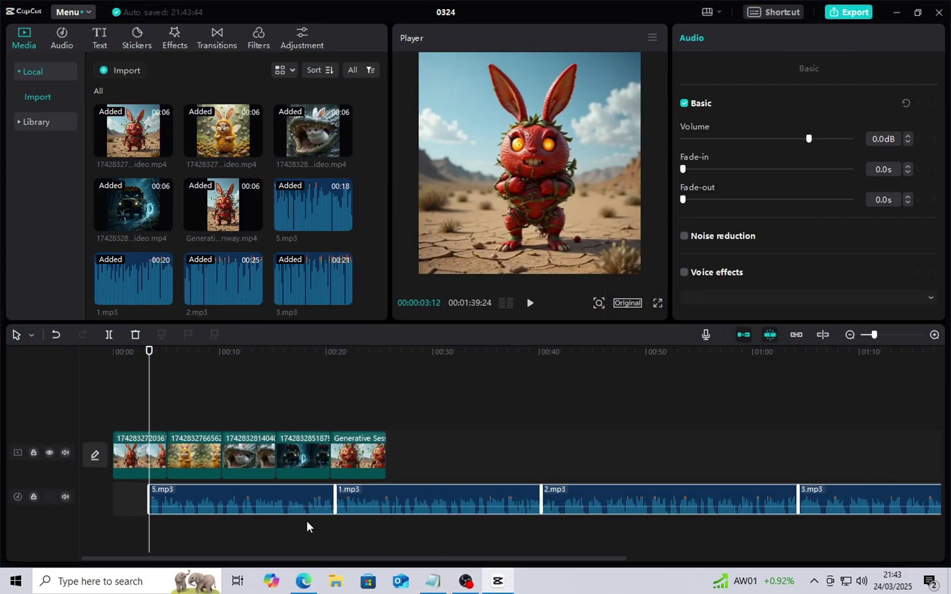
pyautogui.moveTo(370, 501); pyautogui.dragTo(315, 502)
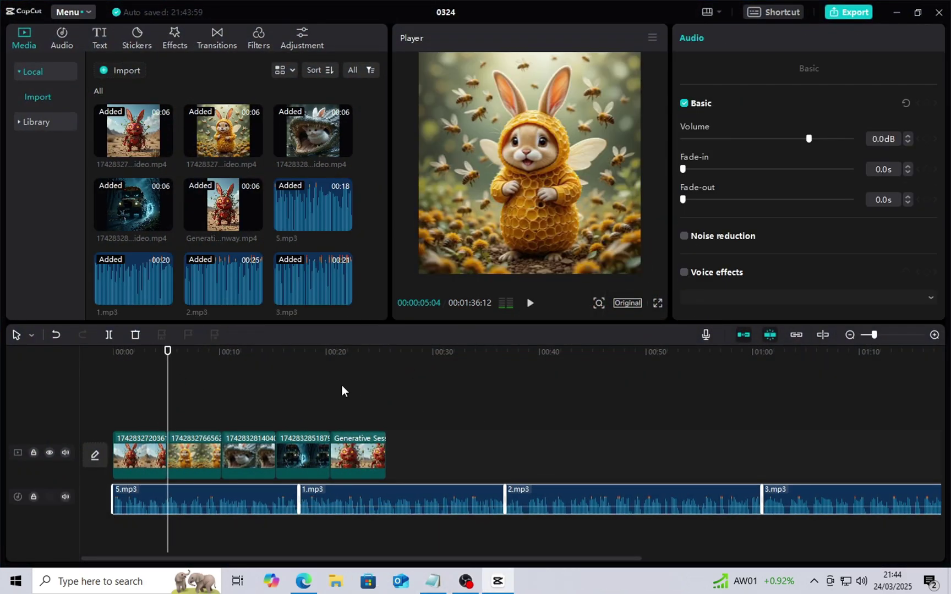
# Step: Move the honeycomb bunny clip to the timeline's start, play it and add a second copy directly after it
pyautogui.moveTo(194, 456); pyautogui.dragTo(137, 455)
pyautogui.click(113, 352)
pyautogui.click(529, 302)
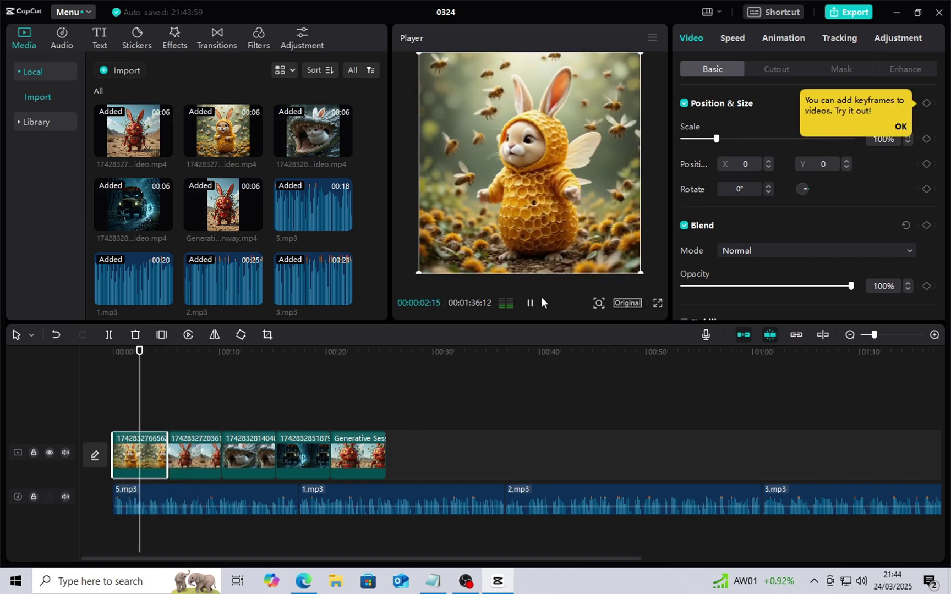
pyautogui.moveTo(187, 352); pyautogui.dragTo(138, 363)
pyautogui.moveTo(164, 443); pyautogui.dragTo(233, 445)
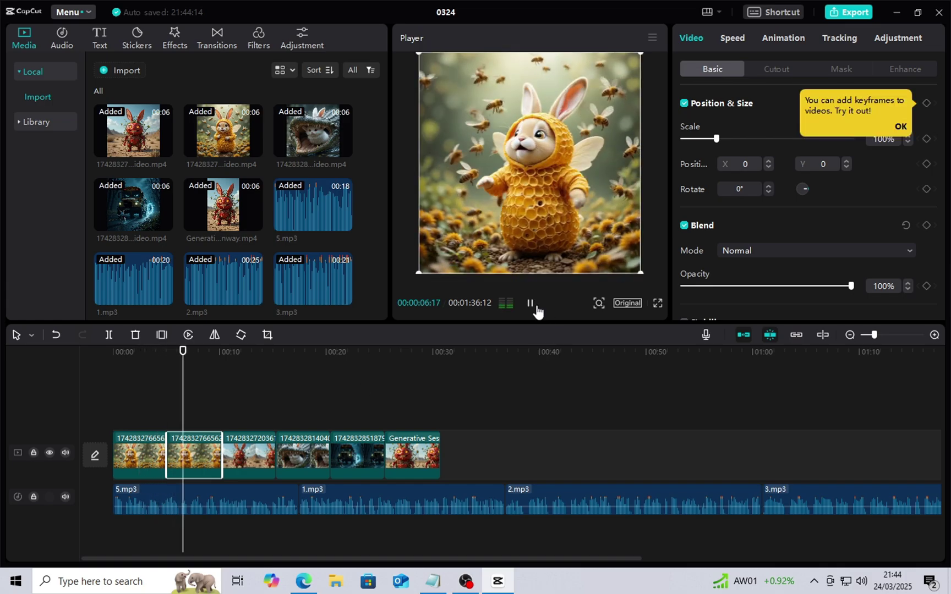
# Step: Cut the 5.mp3 voiceover at 00:00:09:21, delete its remainder and move 1.mp3 directly after it
pyautogui.click(223, 503)
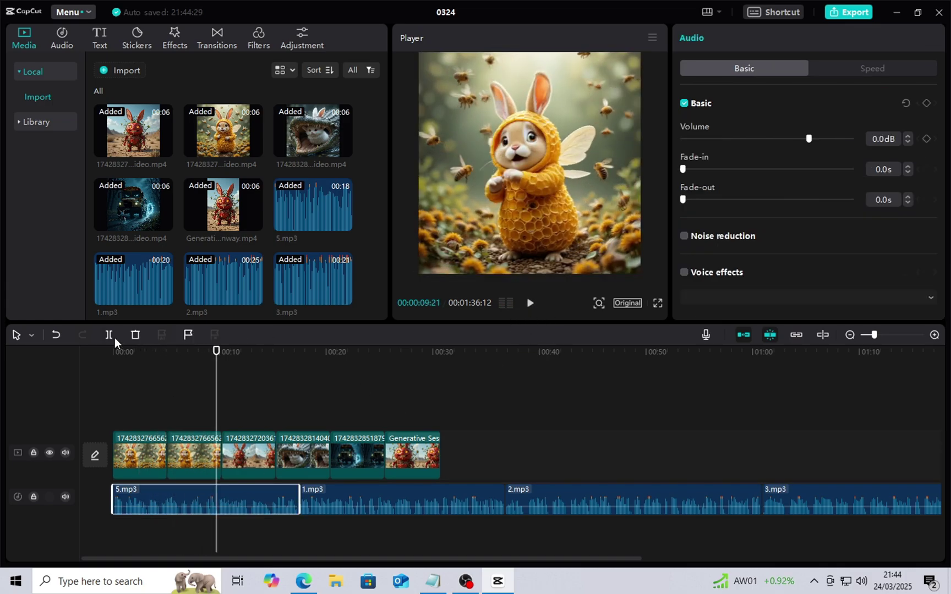
pyautogui.press('Delete')
pyautogui.moveTo(310, 497); pyautogui.dragTo(307, 463)
# Step: Add a second copy of the crocodile clip directly after the first one and play that section
pyautogui.click(535, 304)
pyautogui.hotkey('ctrl', 'v')
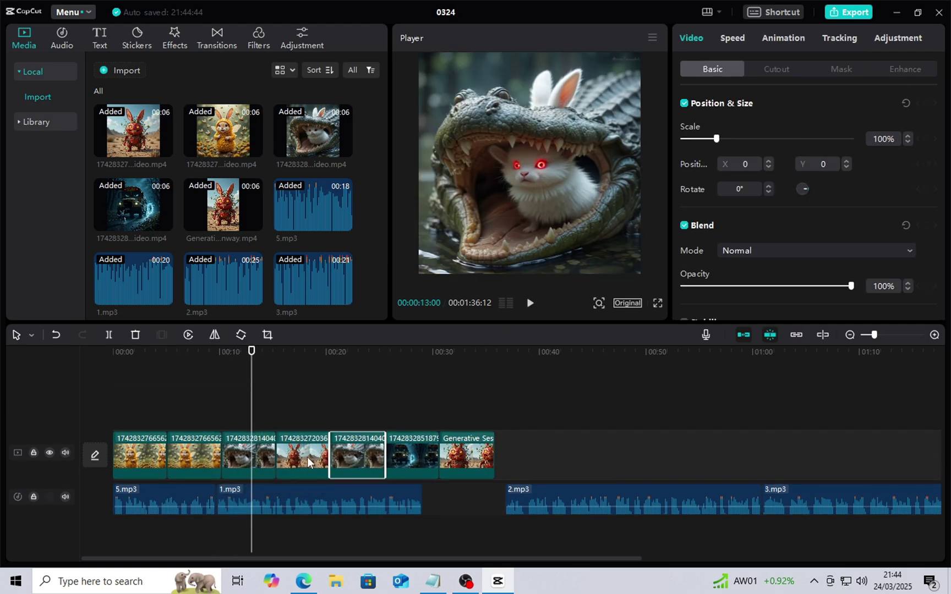
pyautogui.click(527, 306)
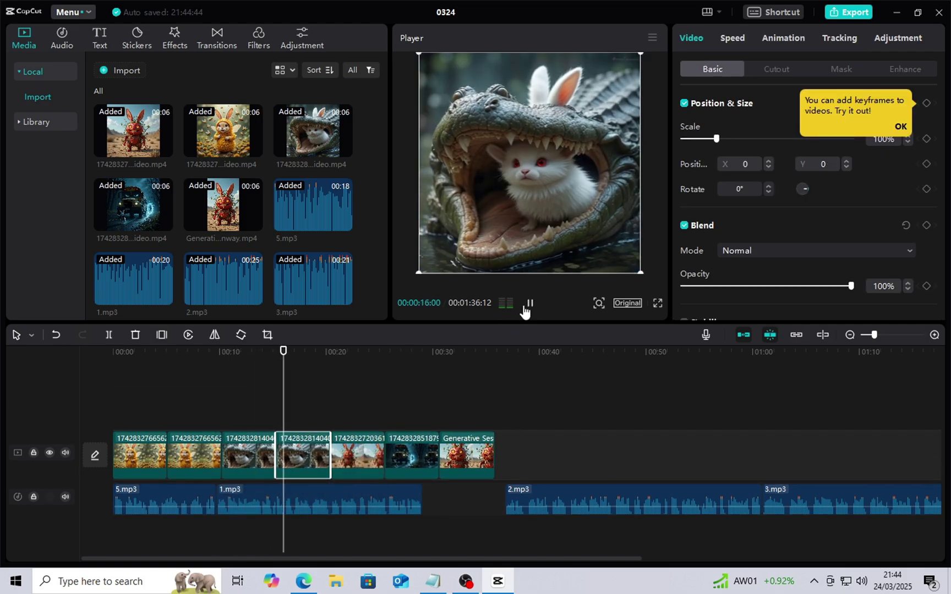
pyautogui.click(527, 306)
# Step: Cut the 1.mp3 voiceover at 00:00:20:02, delete its remainder, move 2.mp3 directly after it and play the timeline
pyautogui.click(352, 499)
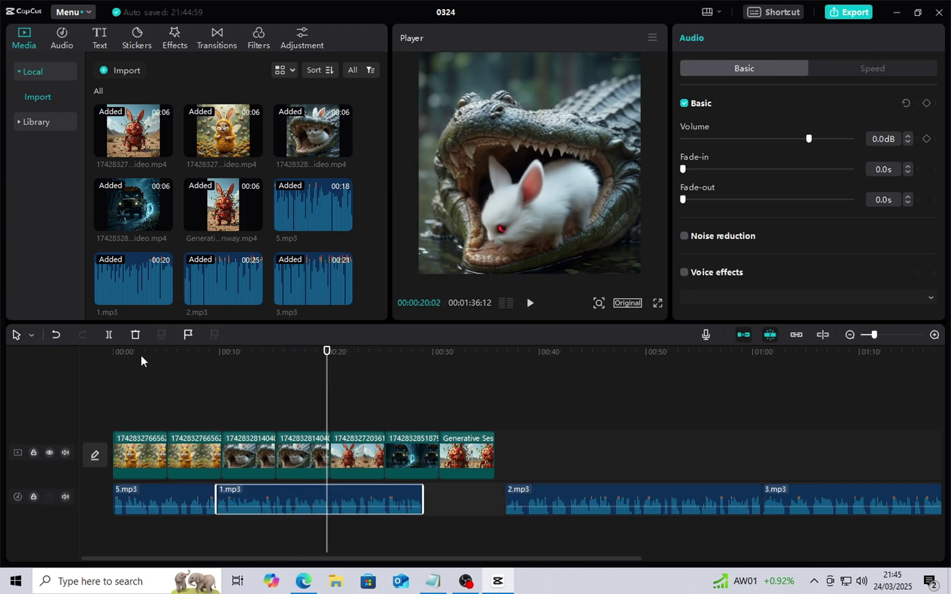
pyautogui.press('Delete')
pyautogui.moveTo(539, 498); pyautogui.dragTo(361, 502)
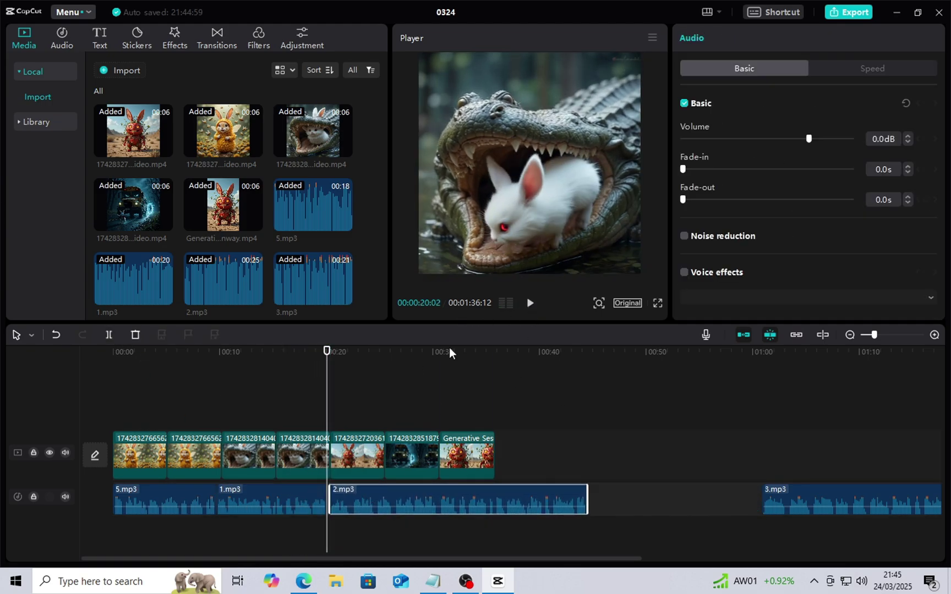
pyautogui.click(532, 304)
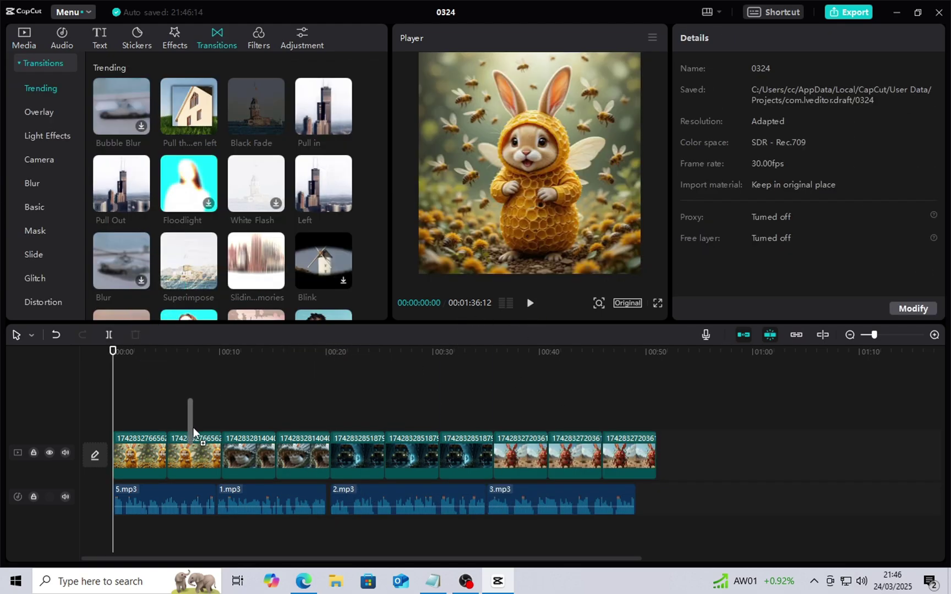
# Step: Add Pull Out transitions at every second join between the video clips and play the edit full screen from the start
pyautogui.click(268, 404)
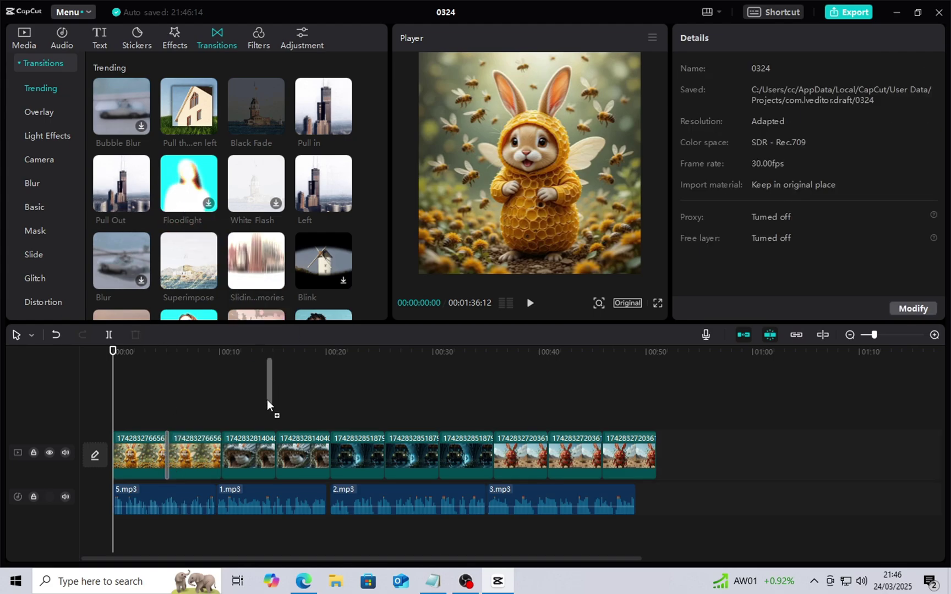
pyautogui.moveTo(274, 452); pyautogui.dragTo(276, 454)
pyautogui.moveTo(120, 207); pyautogui.dragTo(317, 339)
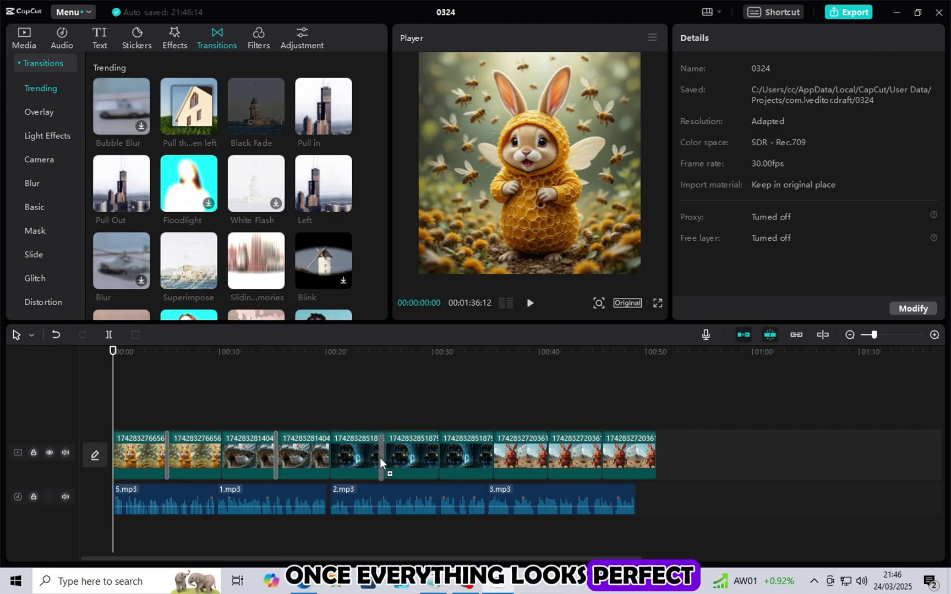
pyautogui.moveTo(381, 461); pyautogui.dragTo(382, 460)
pyautogui.moveTo(196, 227); pyautogui.dragTo(492, 462)
pyautogui.click(559, 404)
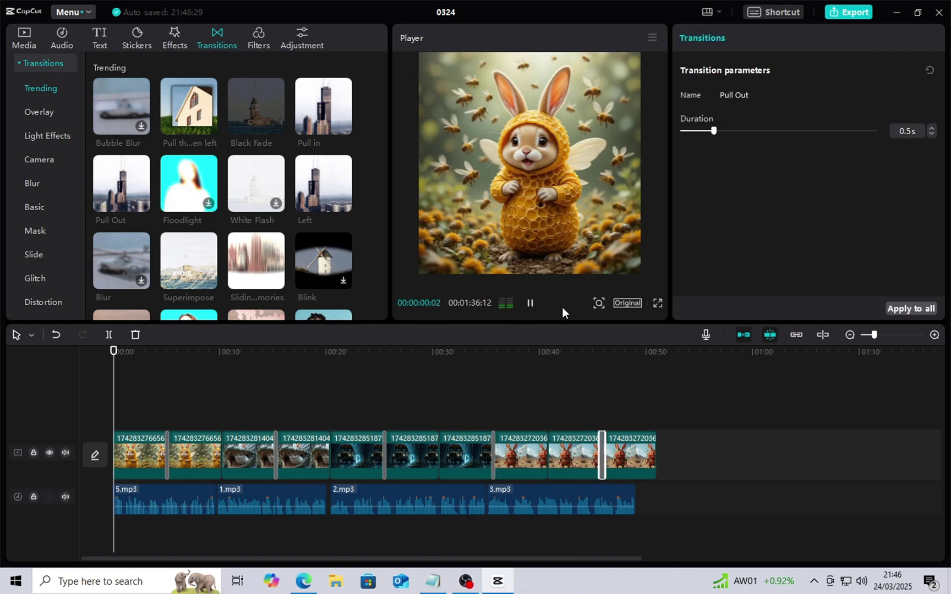
pyautogui.click(656, 304)
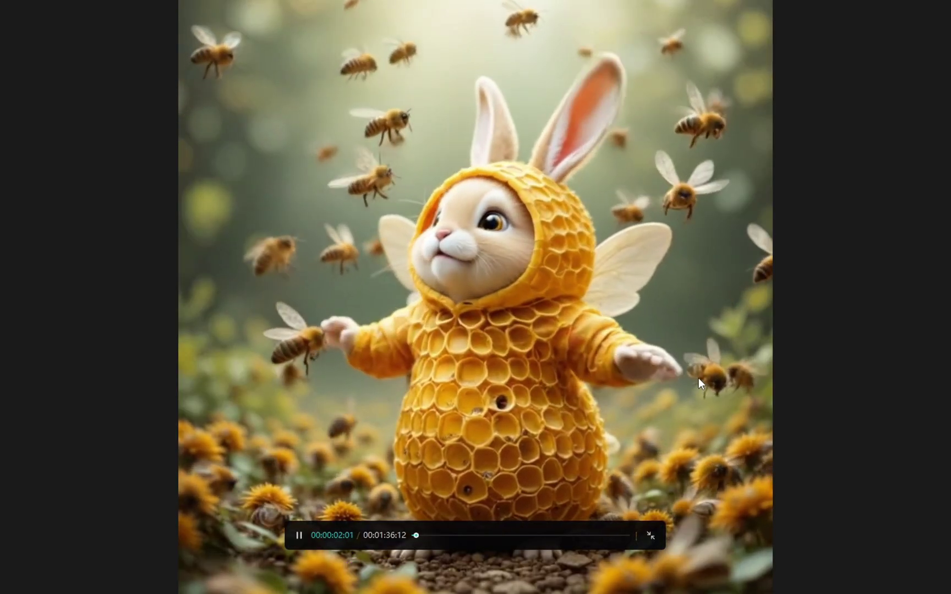